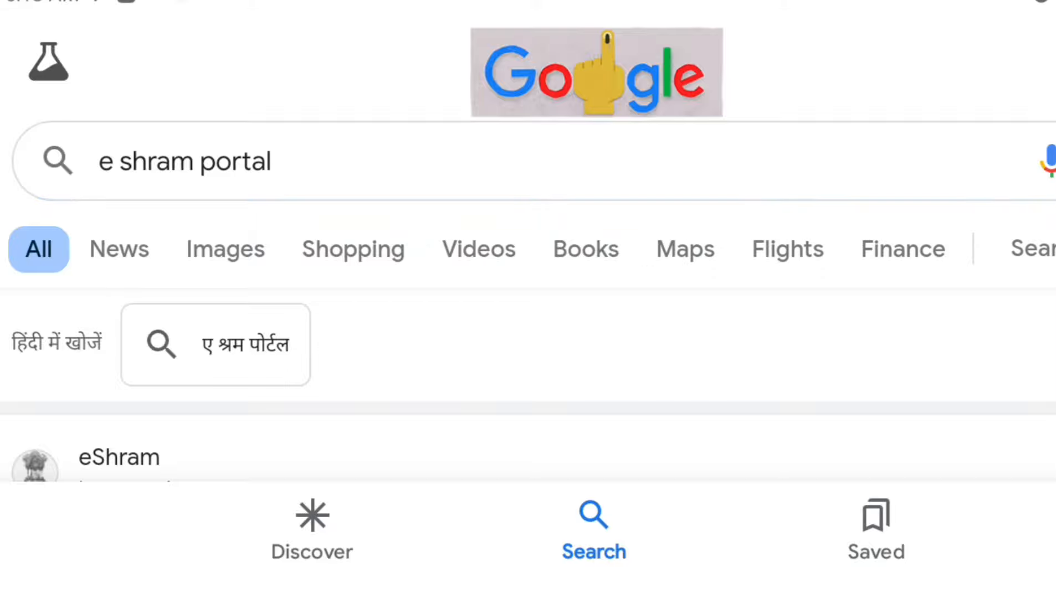
Scroll the Google results for 'e shram portal' and open the official eshram.gov.in result.
{"action": "left_click_drag", "start_coordinate": [884, 273], "coordinate": [883, 191]}
{"action": "mouse_move", "coordinate": [832, 247]}
{"action": "left_mouse_down"}
{"action": "mouse_move", "coordinate": [894, 130]}
{"action": "mouse_move", "coordinate": [848, 318]}
{"action": "mouse_move", "coordinate": [874, 207]}
{"action": "left_mouse_up"}
{"action": "left_click", "coordinate": [119, 211]}
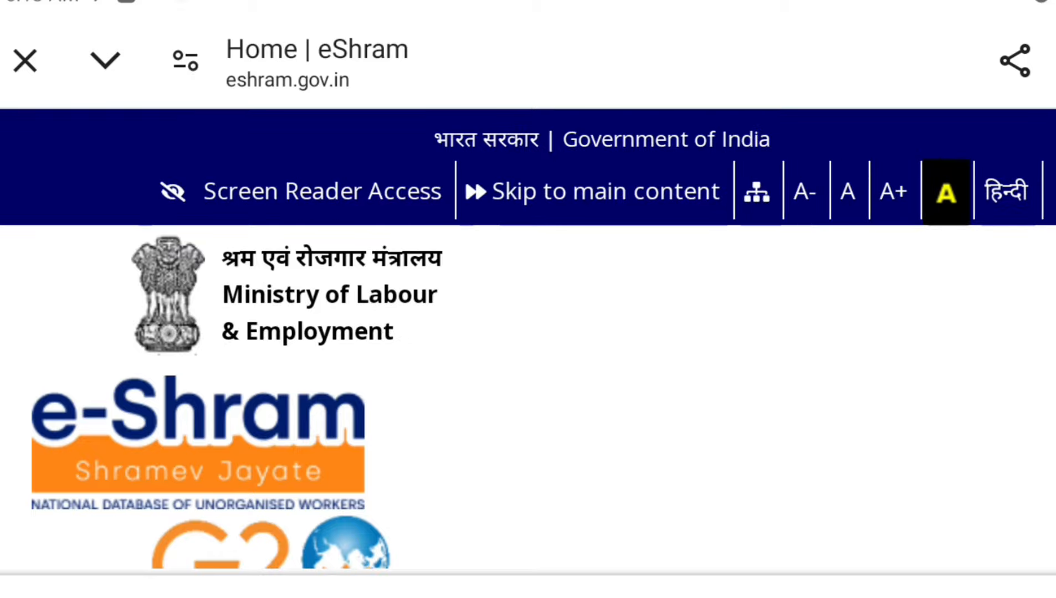
Browse the eShram home page, then bring up the browser's overflow menu near Desktop site.
{"action": "left_click", "coordinate": [200, 262]}
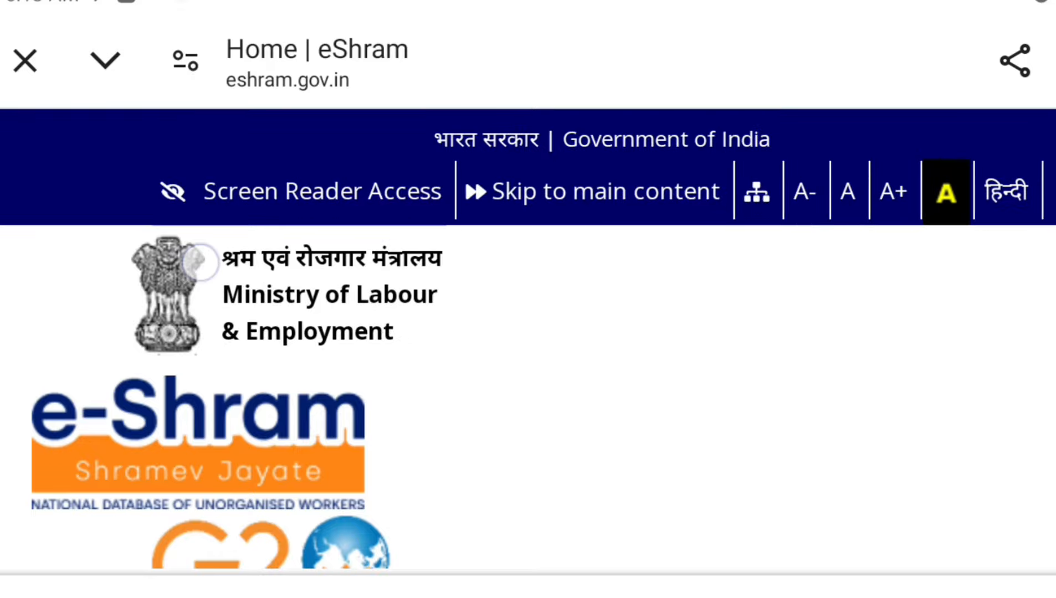
{"action": "scroll", "coordinate": [200, 262], "scroll_direction": "down", "scroll_amount": 10}
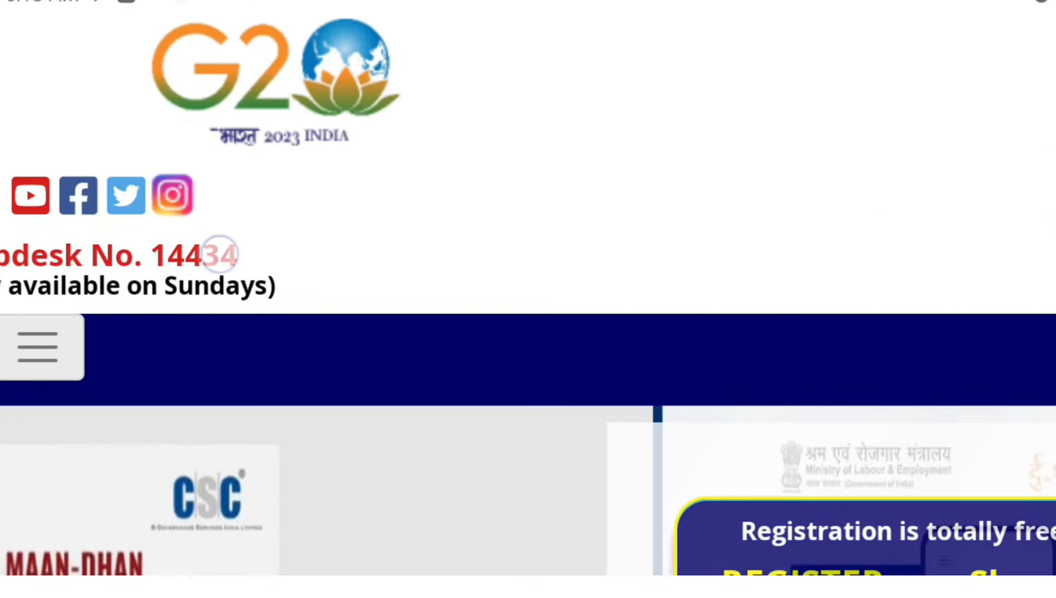
{"action": "scroll", "coordinate": [220, 254], "scroll_direction": "down", "scroll_amount": 3}
{"action": "scroll", "coordinate": [214, 235], "scroll_direction": "up", "scroll_amount": 6}
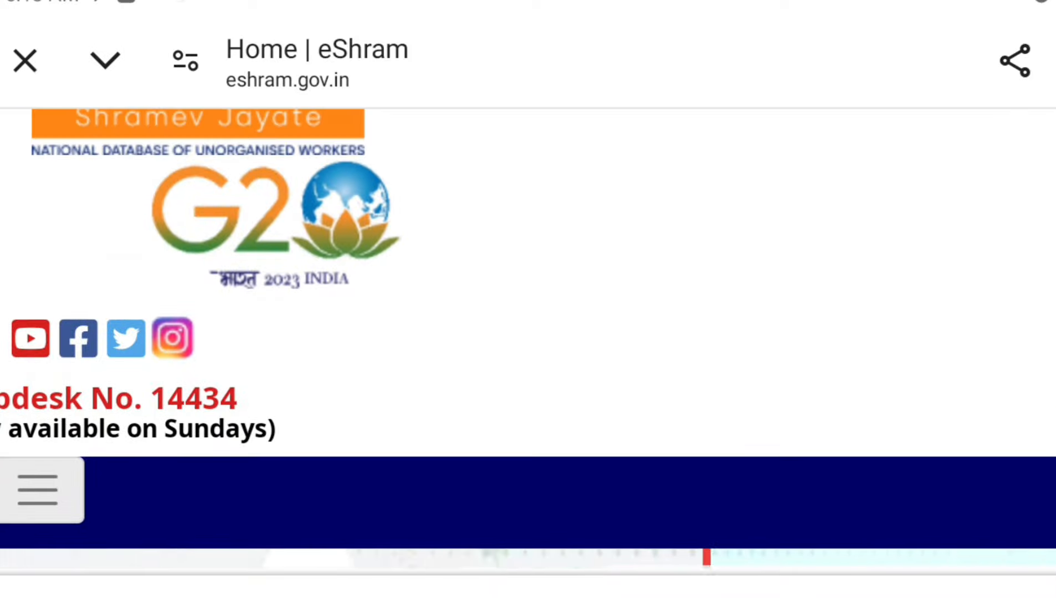
{"action": "scroll", "coordinate": [872, 455], "scroll_direction": "up", "scroll_amount": 5}
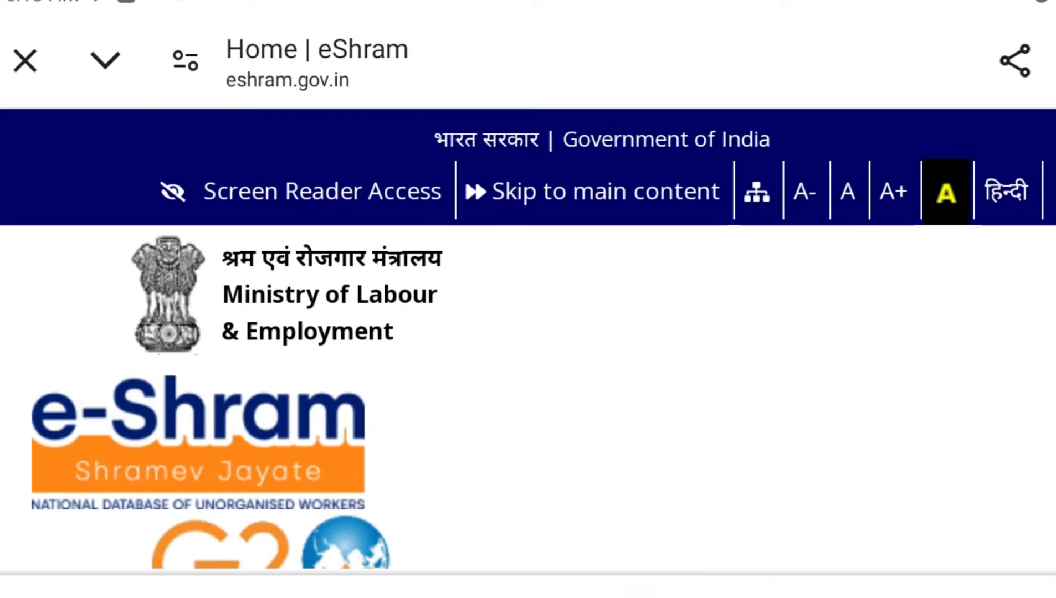
{"action": "scroll", "coordinate": [905, 394], "scroll_direction": "down", "scroll_amount": 4}
{"action": "scroll", "coordinate": [1008, 478], "scroll_direction": "up", "scroll_amount": 5}
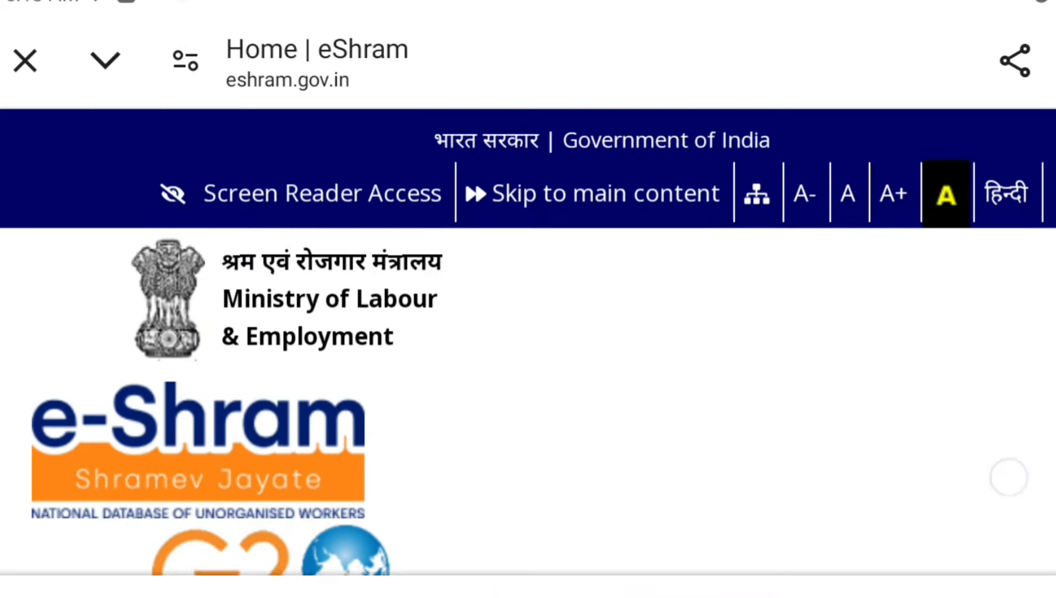
{"action": "left_click", "coordinate": [1051, 60]}
{"action": "scroll", "coordinate": [1021, 236], "scroll_direction": "down", "scroll_amount": 5}
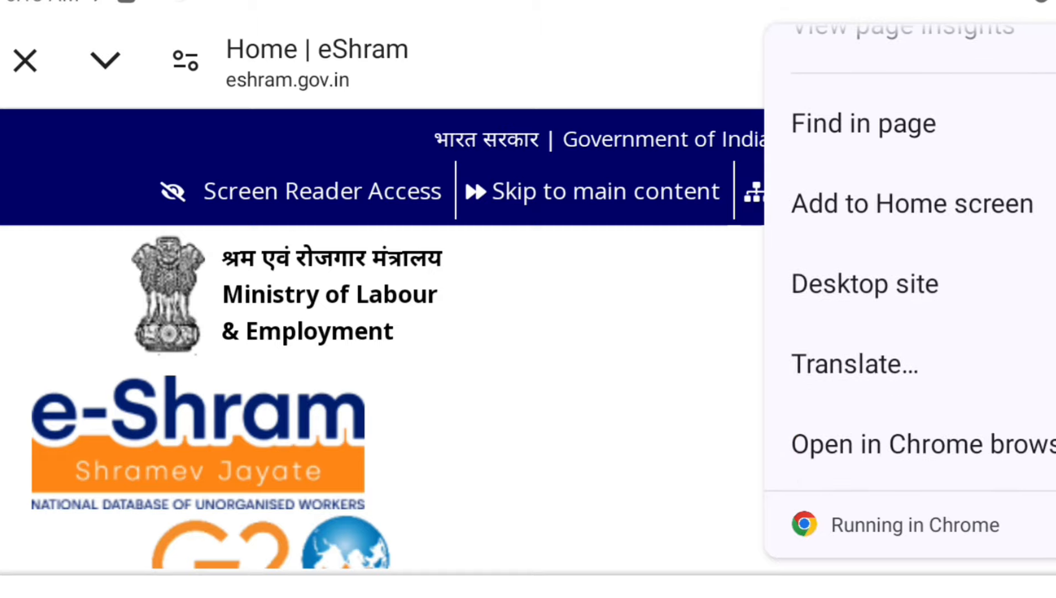
Switch to Desktop site and open the 'REGISTER on eShram' Self Registration page.
{"action": "left_click", "coordinate": [864, 284]}
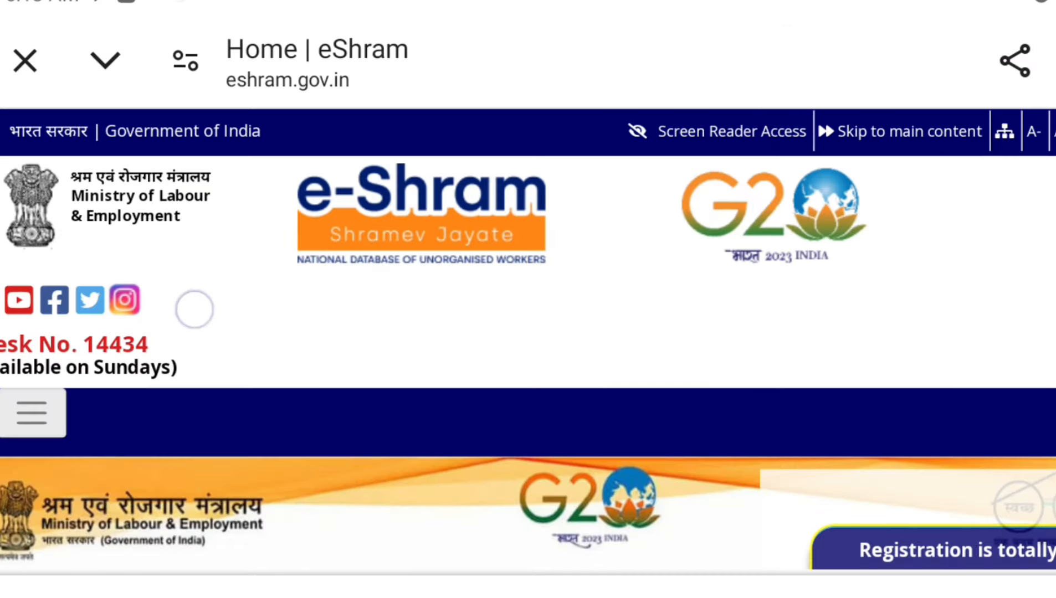
{"action": "scroll", "coordinate": [193, 308], "scroll_direction": "down", "scroll_amount": 4}
{"action": "scroll", "coordinate": [142, 349], "scroll_direction": "up", "scroll_amount": 2}
{"action": "scroll", "coordinate": [142, 397], "scroll_direction": "up", "scroll_amount": 2}
{"action": "scroll", "coordinate": [811, 361], "scroll_direction": "down", "scroll_amount": 5}
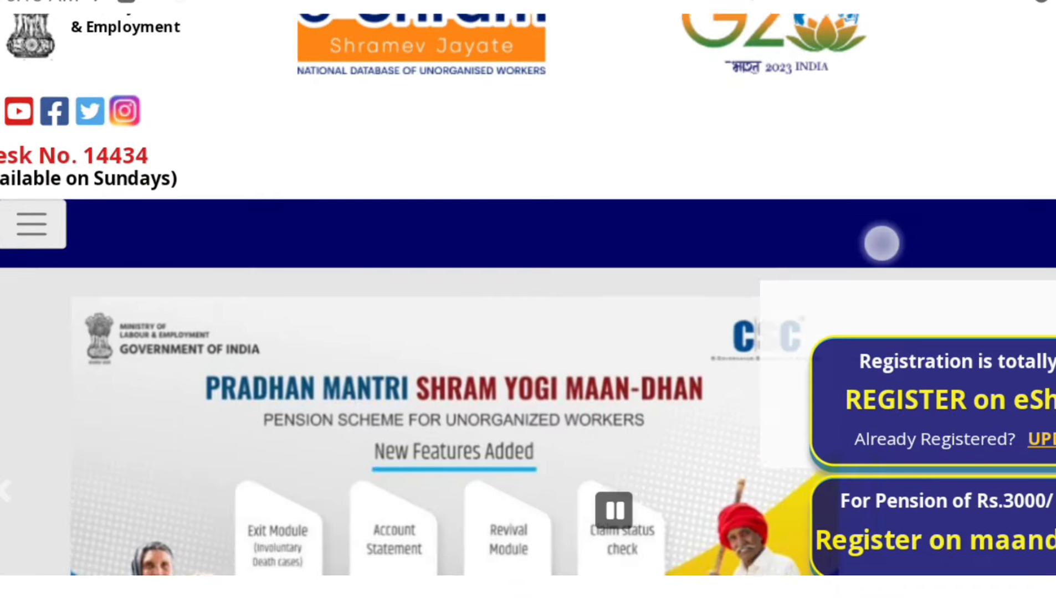
{"action": "scroll", "coordinate": [883, 351], "scroll_direction": "down", "scroll_amount": 4}
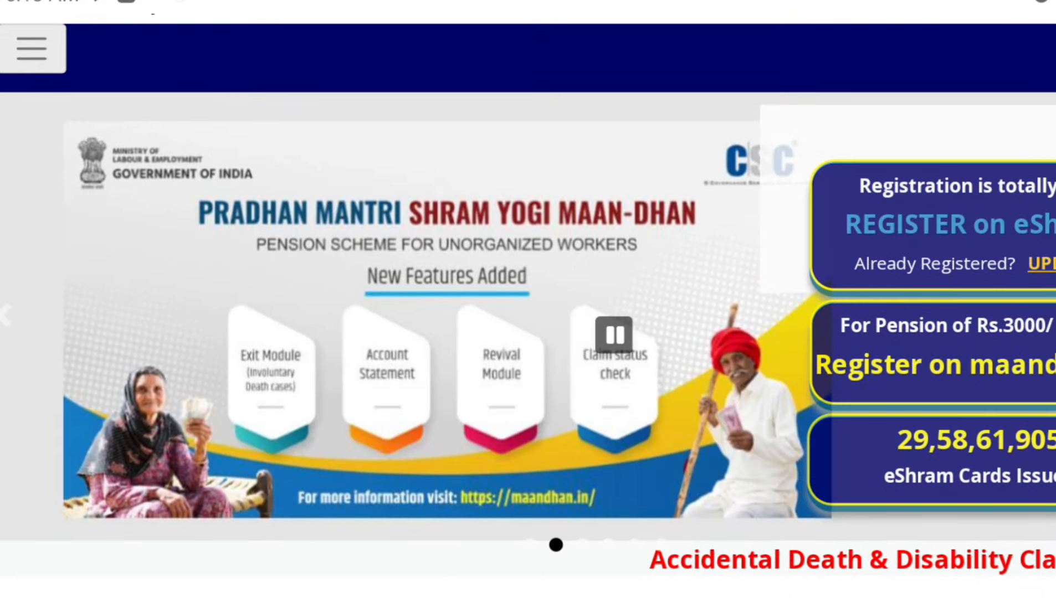
{"action": "scroll", "coordinate": [948, 333], "scroll_direction": "down", "scroll_amount": 1}
{"action": "scroll", "coordinate": [949, 333], "scroll_direction": "up", "scroll_amount": 1}
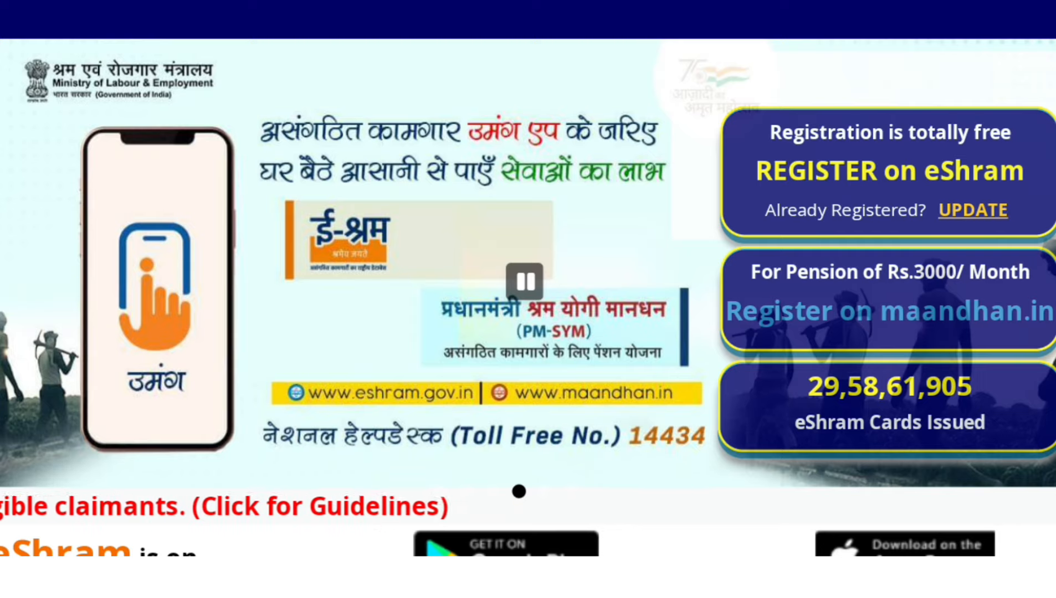
{"action": "left_click", "coordinate": [867, 172]}
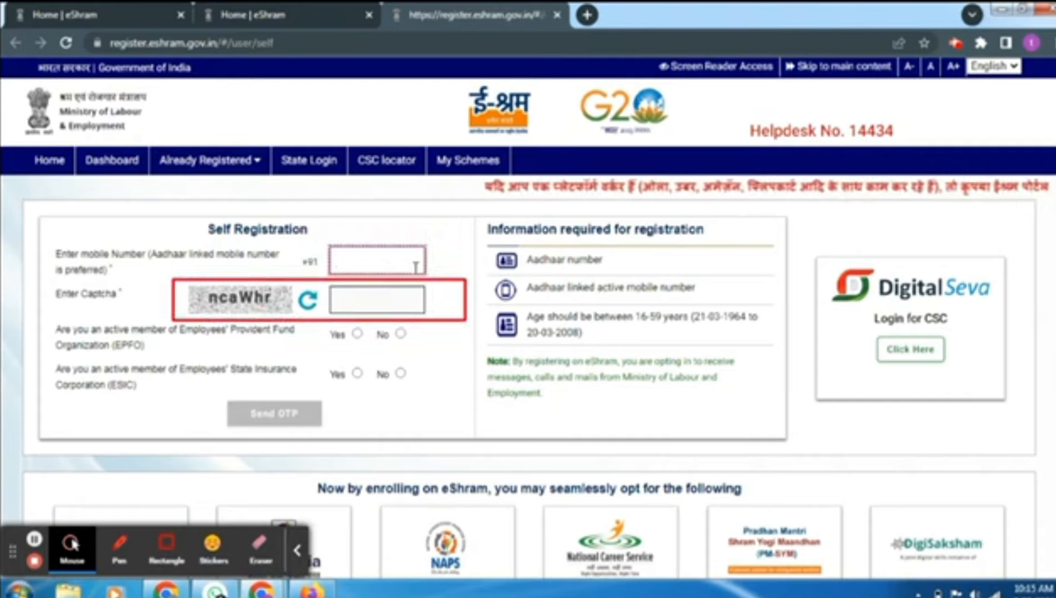
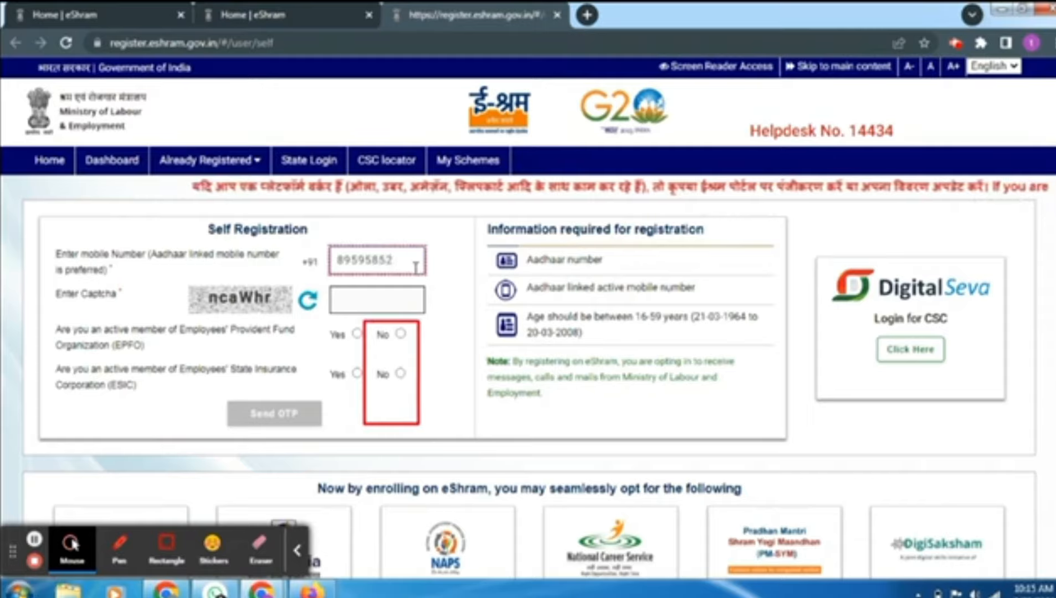
Enter the mobile number and captcha, answer No for EPFO and ESIC, and click Send OTP.
{"action": "key", "text": "Tab"}
{"action": "type", "text": "ncaWhr"}
{"action": "left_click", "coordinate": [400, 334]}
{"action": "left_click", "coordinate": [400, 373]}
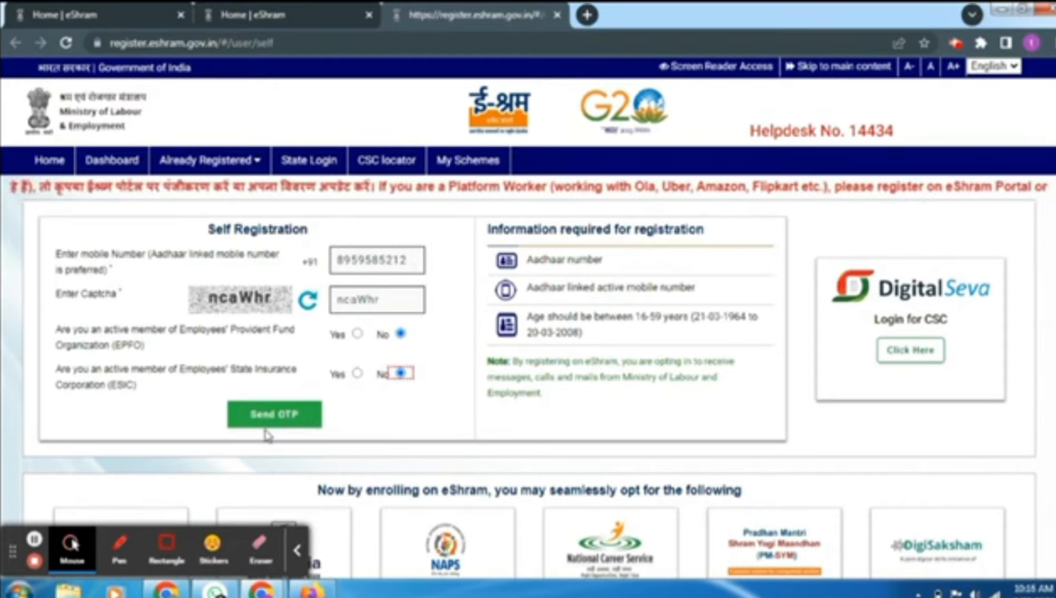
{"action": "left_click", "coordinate": [274, 424]}
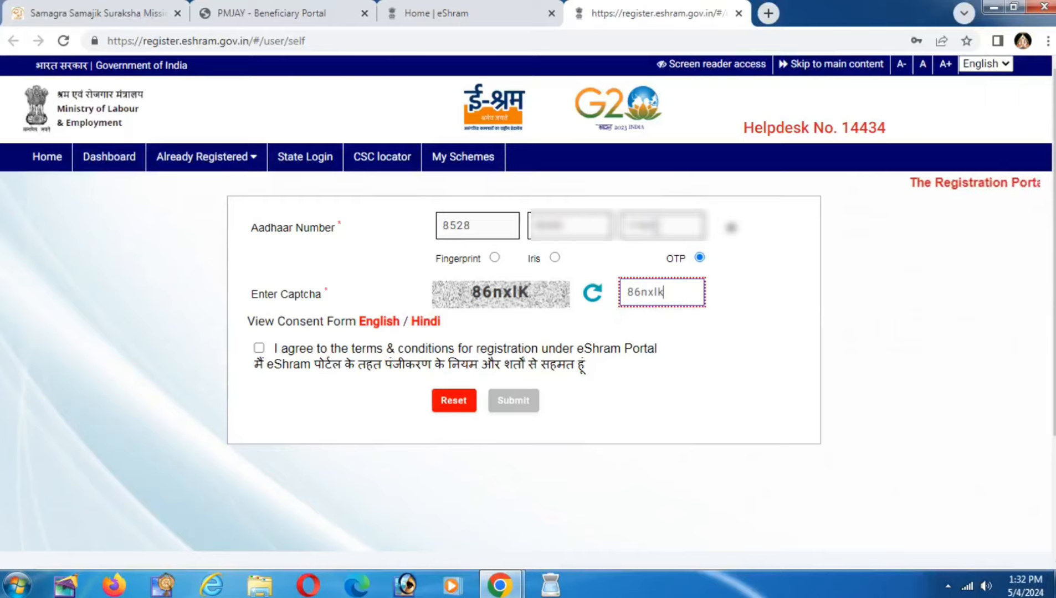
Hide the Aadhaar digits, accept the terms, correct the captcha and submit the Aadhaar details.
{"action": "left_click", "coordinate": [731, 227]}
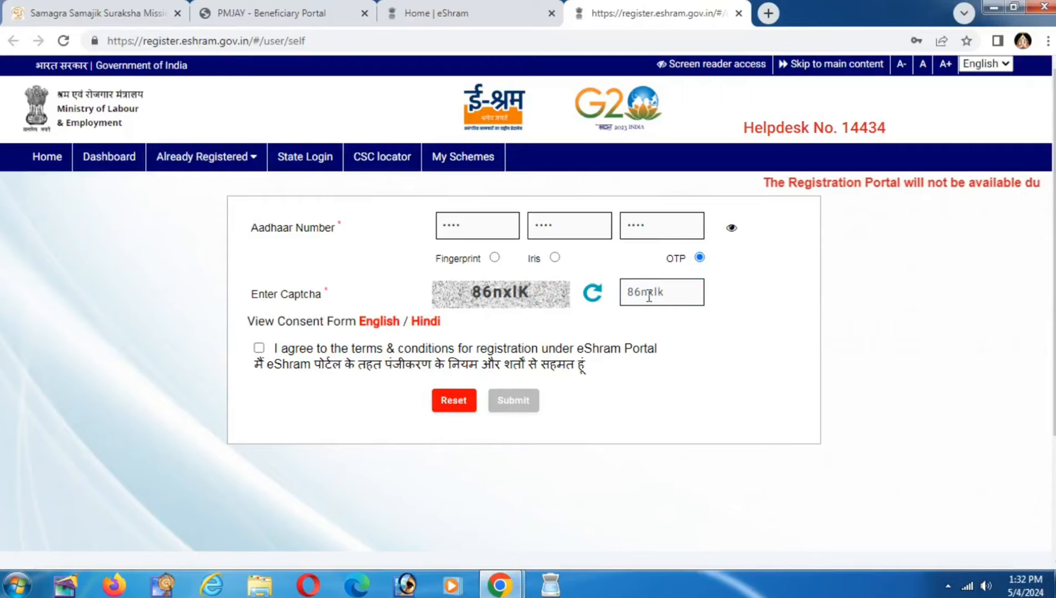
{"action": "left_click", "coordinate": [259, 347]}
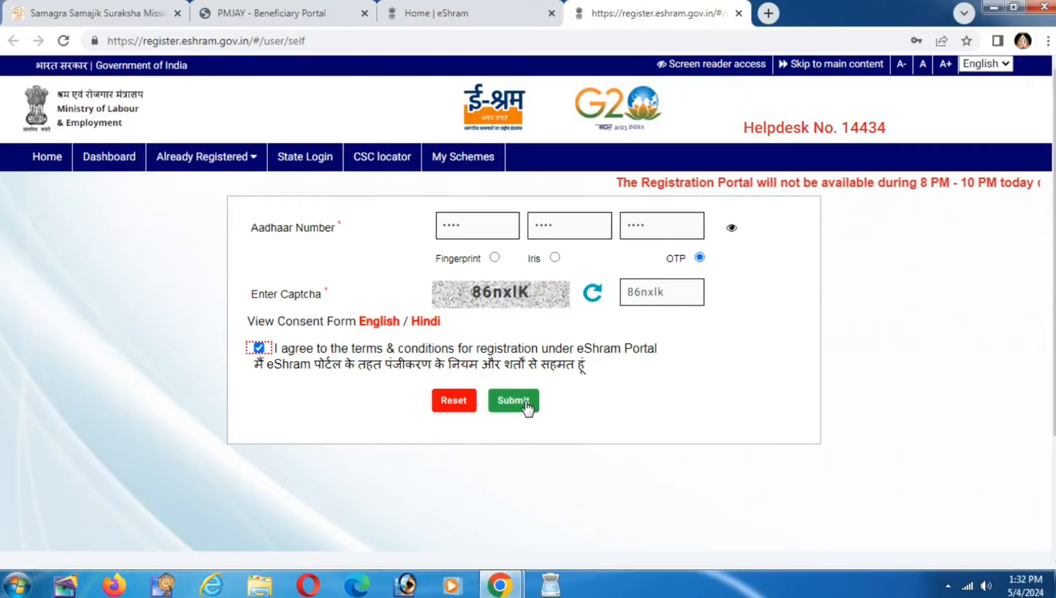
{"action": "left_click", "coordinate": [671, 293]}
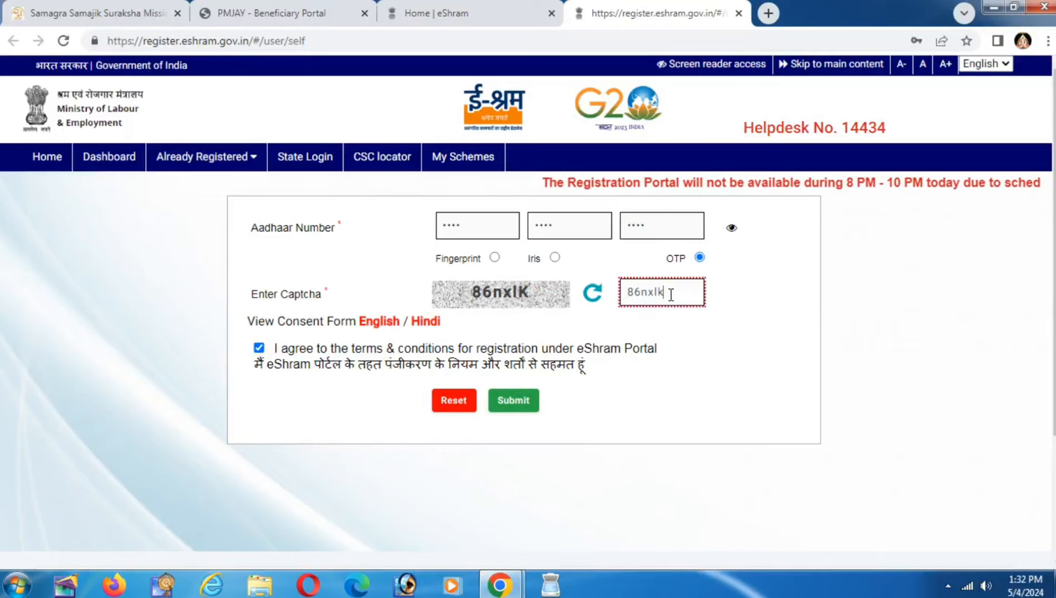
{"action": "key", "text": "BackSpace"}
{"action": "type", "text": "K"}
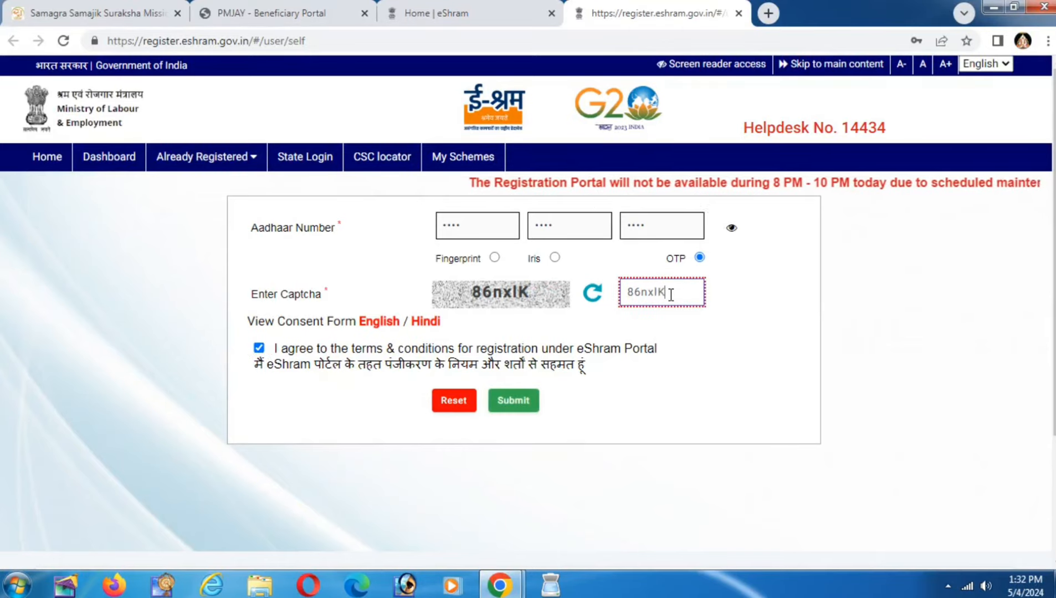
{"action": "left_click", "coordinate": [498, 400]}
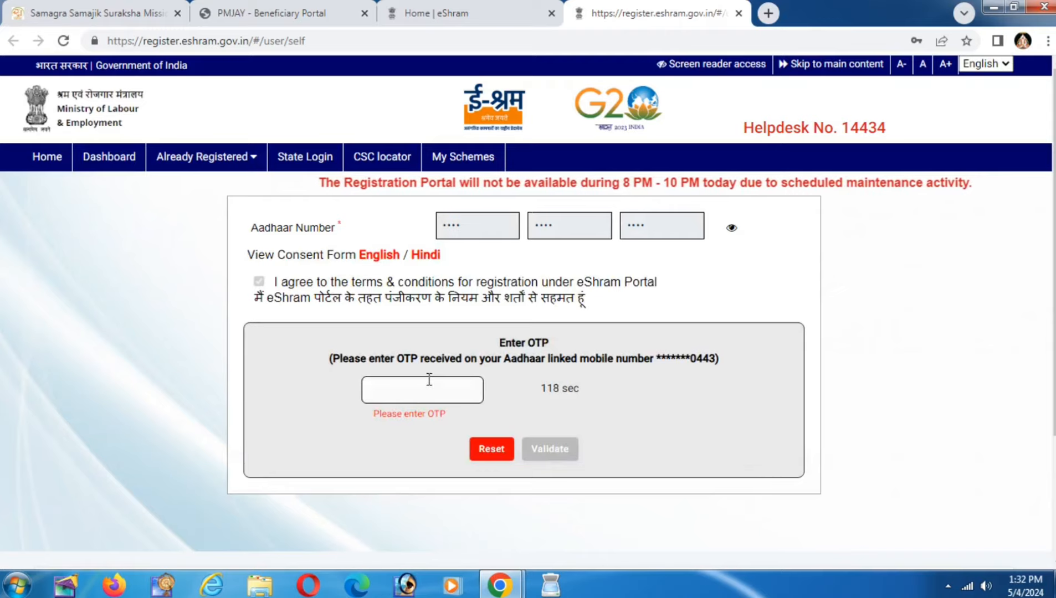
Enter the Aadhaar OTP received and validate it.
{"action": "left_click", "coordinate": [420, 389]}
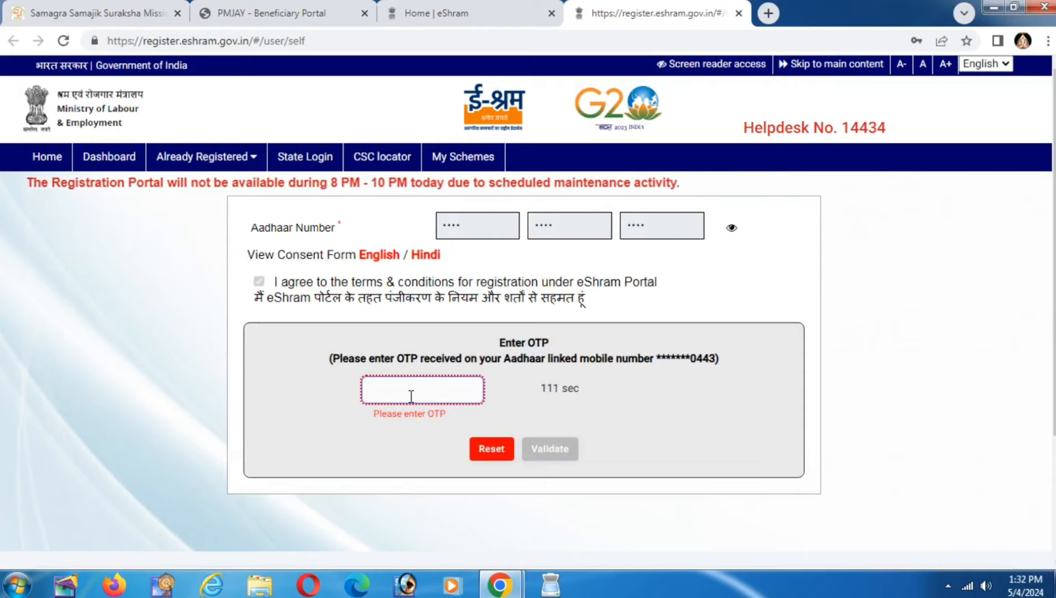
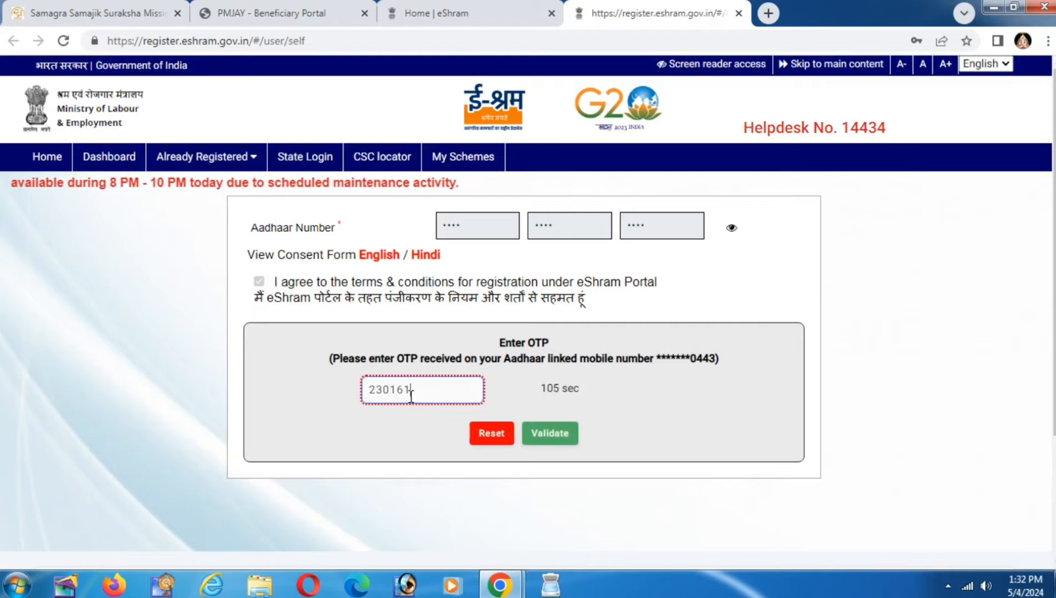
{"action": "left_click", "coordinate": [548, 435]}
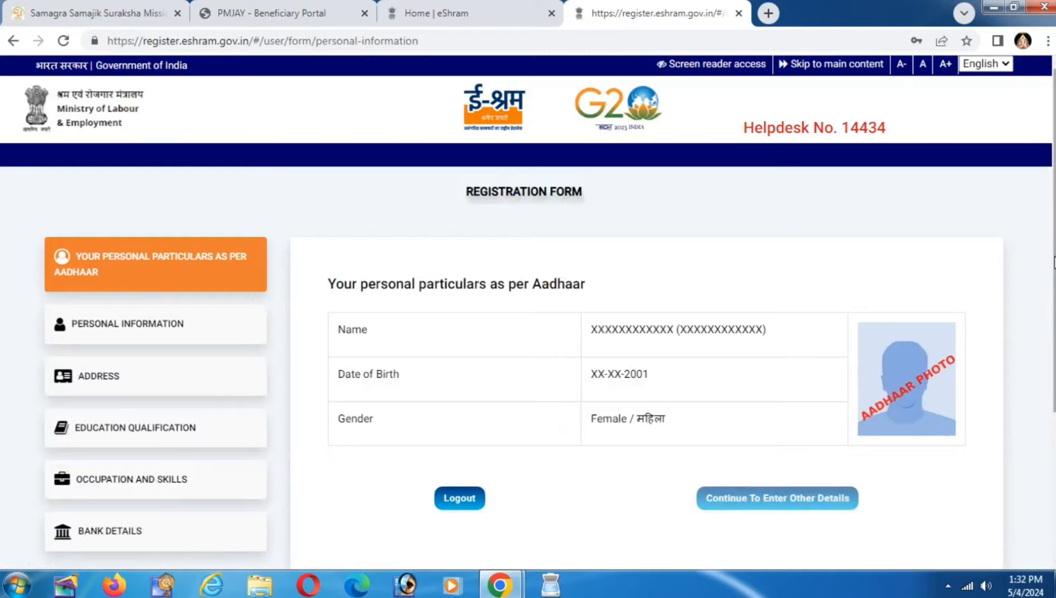
Scroll down and choose 'Continue To Enter Other Details'.
{"action": "scroll", "coordinate": [1054, 241], "scroll_direction": "down", "scroll_amount": 3}
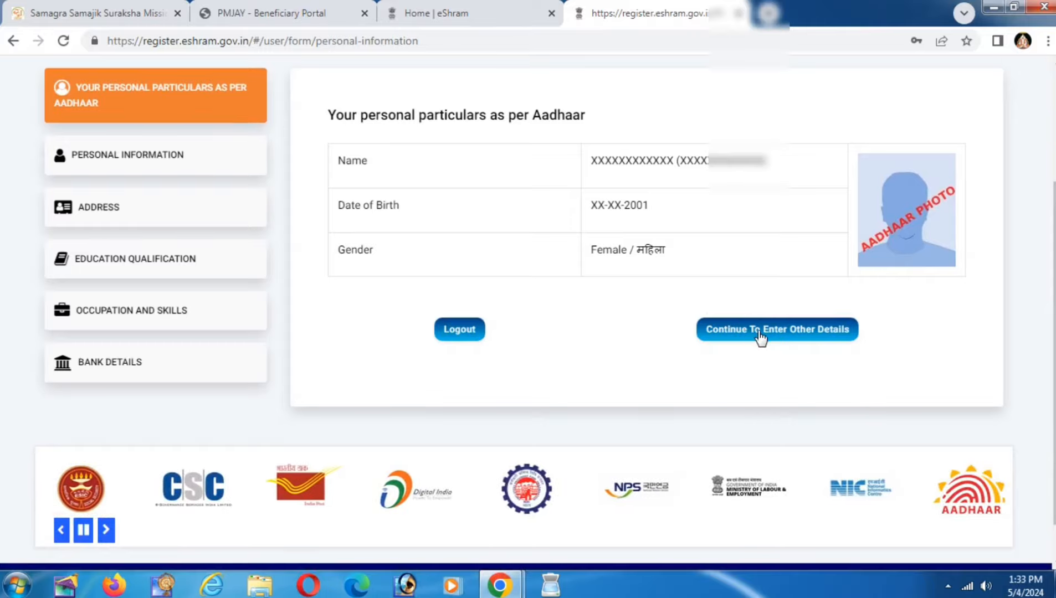
{"action": "left_click", "coordinate": [776, 335]}
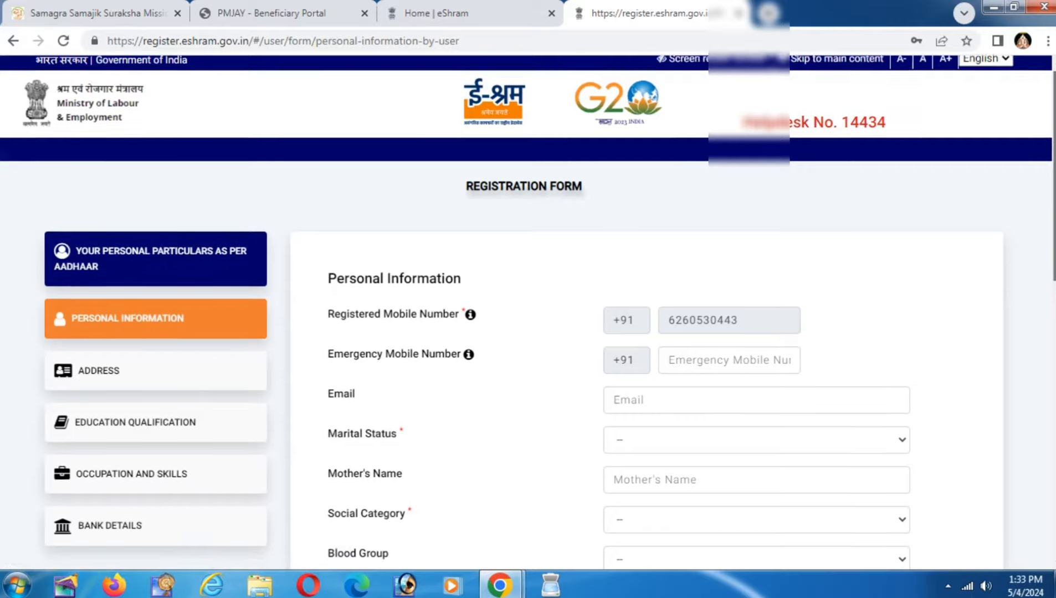
Set Marital Status to Married with Husband Name chosen, and Social Category to ST.
{"action": "scroll", "coordinate": [1045, 147], "scroll_direction": "down", "scroll_amount": 3}
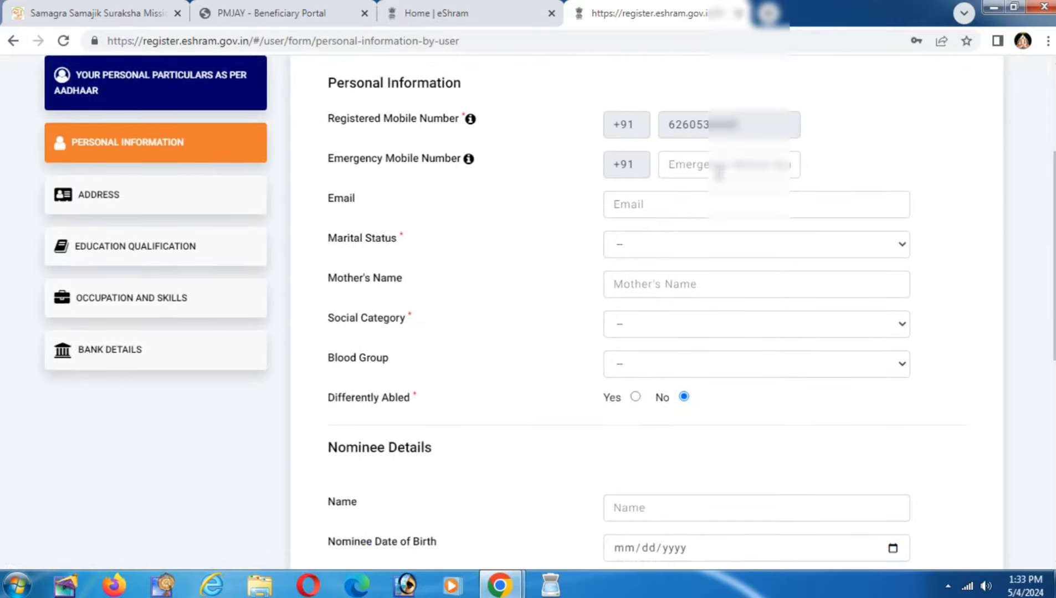
{"action": "left_click", "coordinate": [726, 242]}
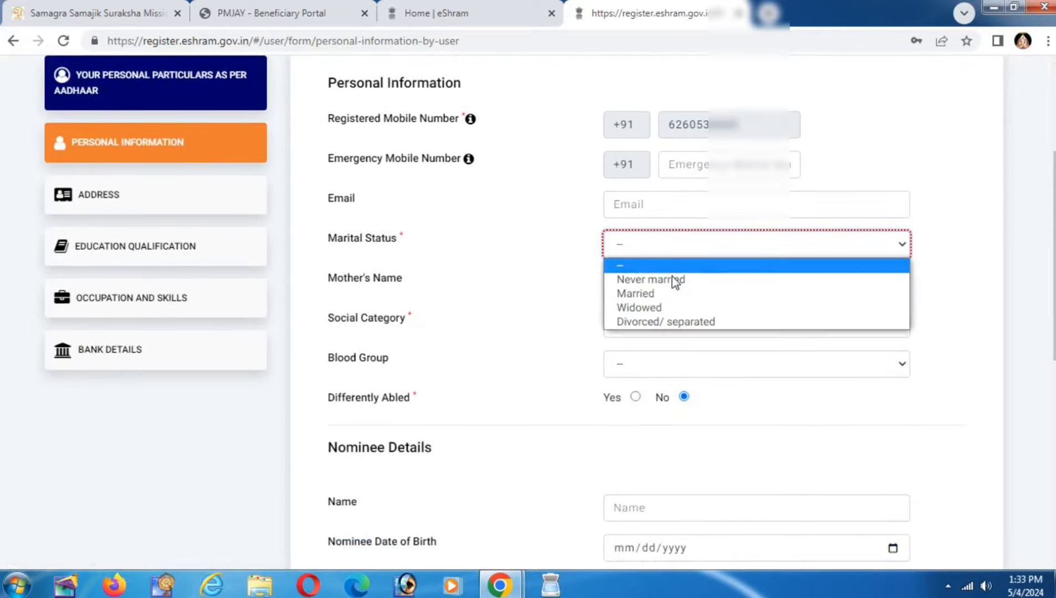
{"action": "left_click", "coordinate": [655, 291]}
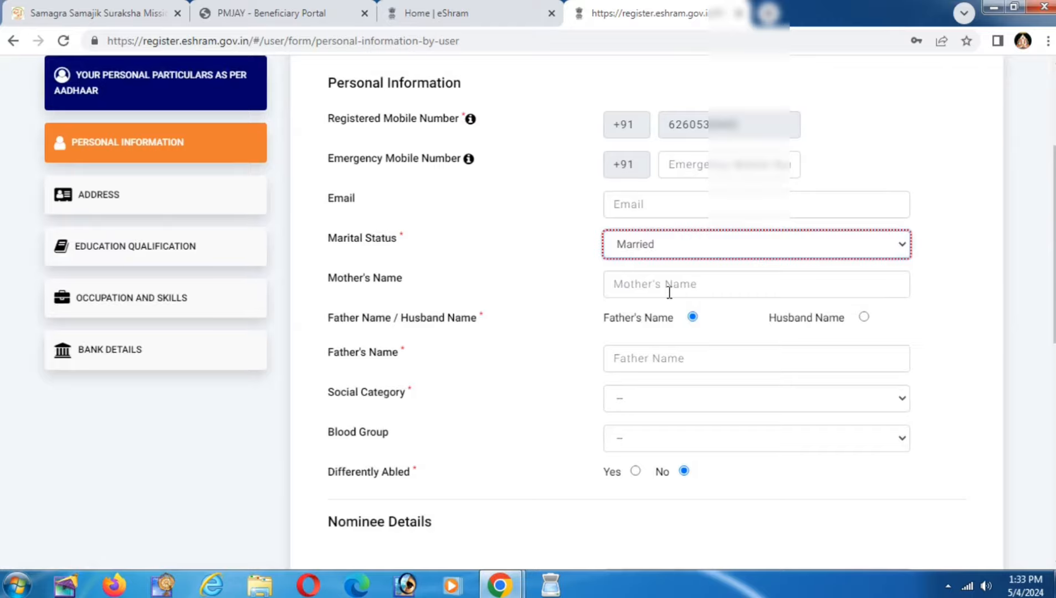
{"action": "scroll", "coordinate": [669, 293], "scroll_direction": "down", "scroll_amount": 2}
{"action": "left_click", "coordinate": [864, 190]}
{"action": "left_click", "coordinate": [763, 232]}
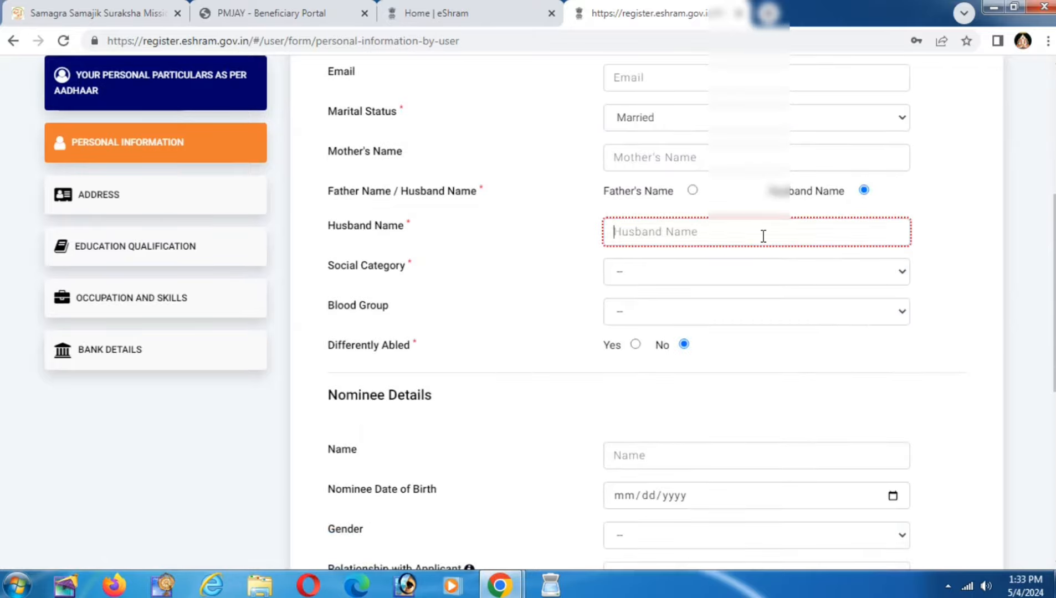
{"action": "left_click", "coordinate": [701, 273]}
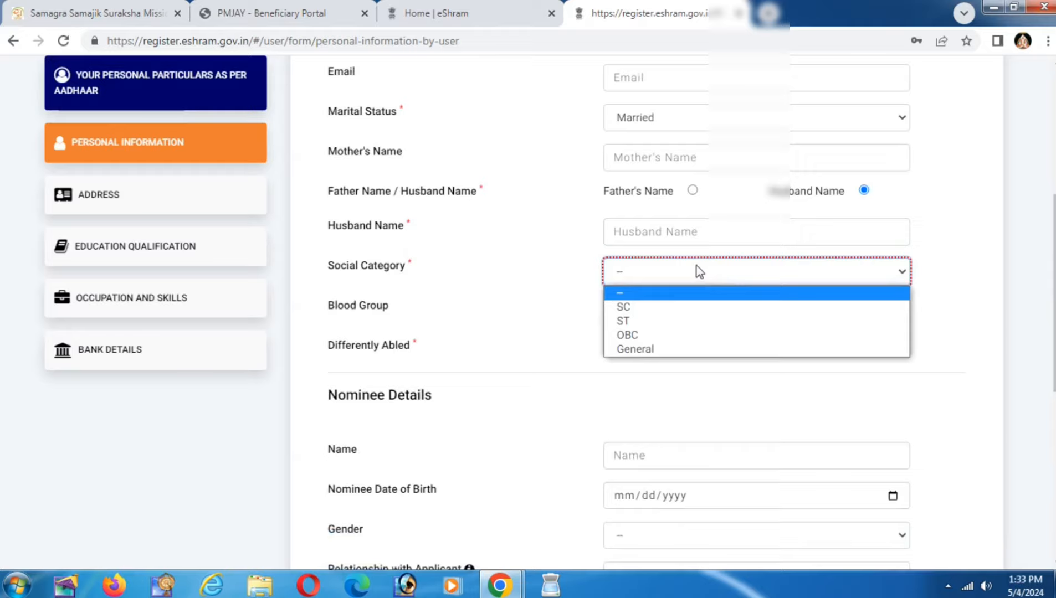
{"action": "left_click", "coordinate": [632, 324]}
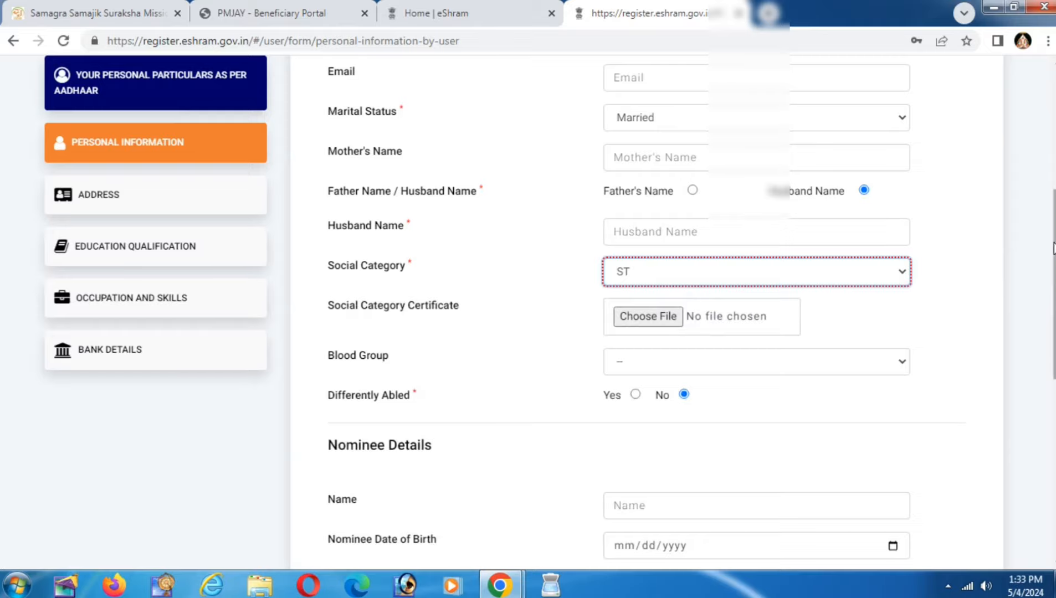
Fill in the nominee's name and date of birth.
{"action": "left_click_drag", "start_coordinate": [1055, 245], "coordinate": [1055, 222]}
{"action": "left_click_drag", "start_coordinate": [1055, 304], "coordinate": [1055, 354]}
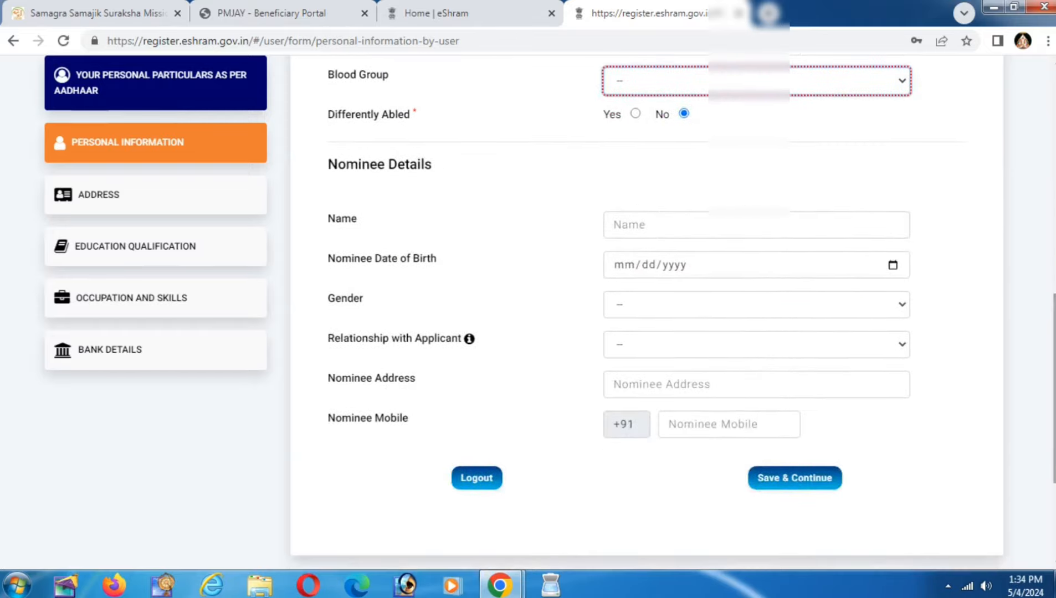
{"action": "left_click", "coordinate": [630, 226]}
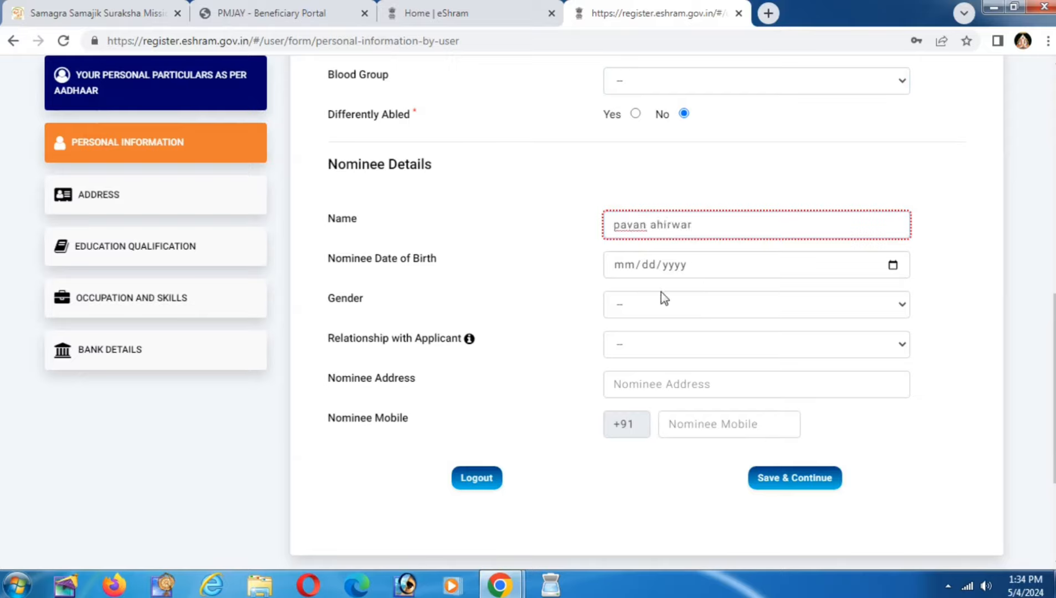
{"action": "left_click", "coordinate": [628, 270]}
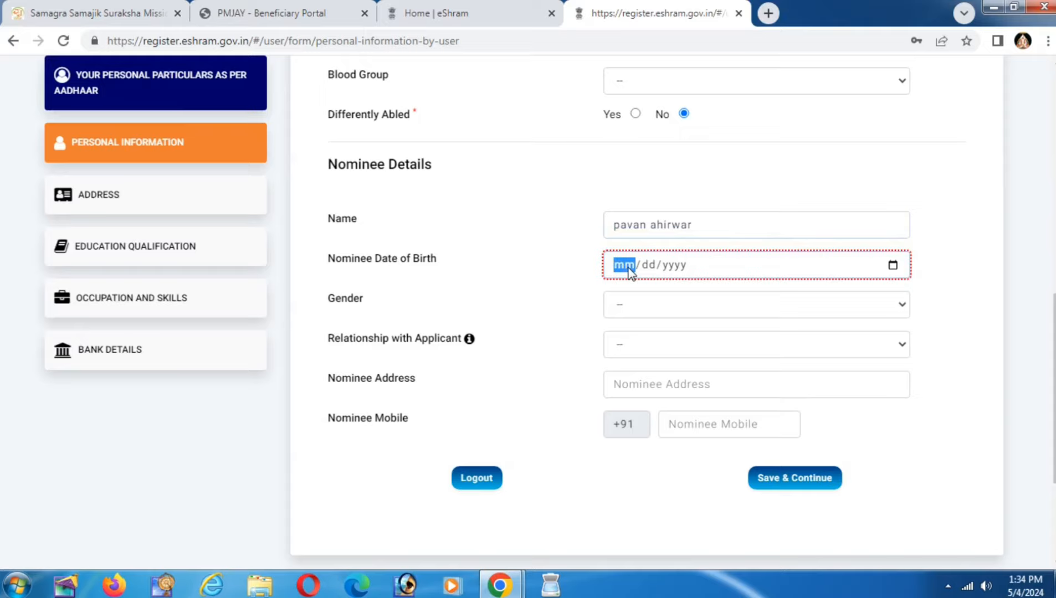
{"action": "left_click", "coordinate": [639, 266]}
{"action": "type", "text": "2003"}
Set nominee gender Male and relationship Husband, add the address, and Save & Continue.
{"action": "left_click", "coordinate": [627, 305]}
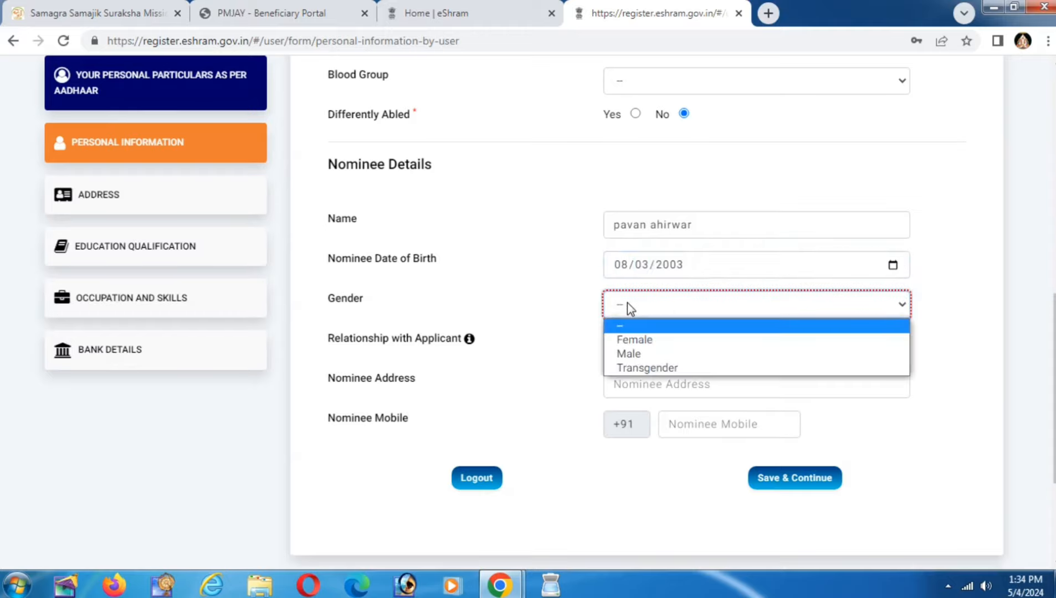
{"action": "left_click", "coordinate": [636, 356]}
{"action": "left_click", "coordinate": [643, 352]}
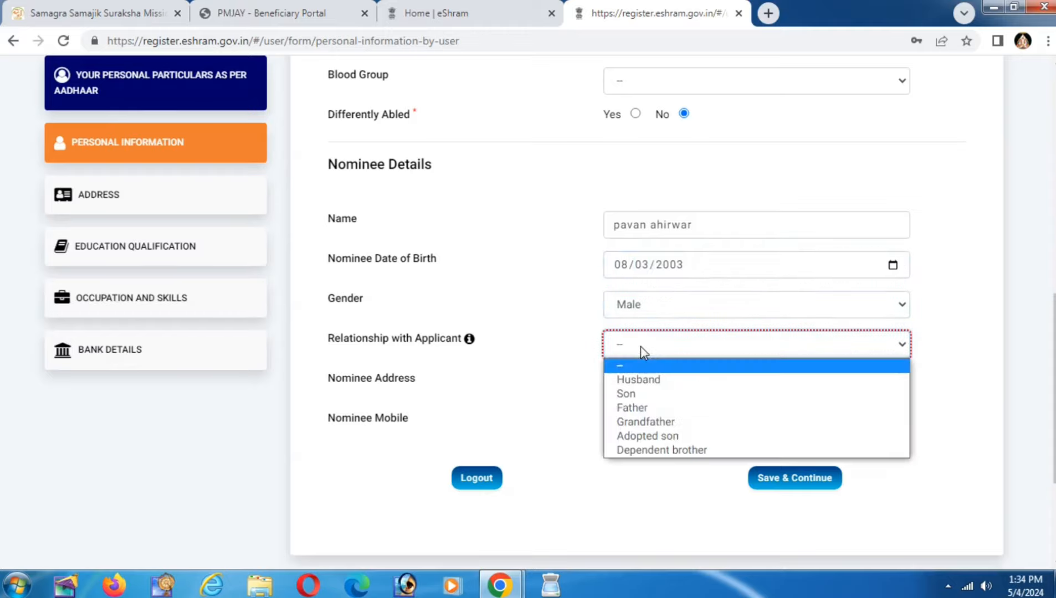
{"action": "left_click", "coordinate": [640, 381]}
{"action": "left_click", "coordinate": [638, 383]}
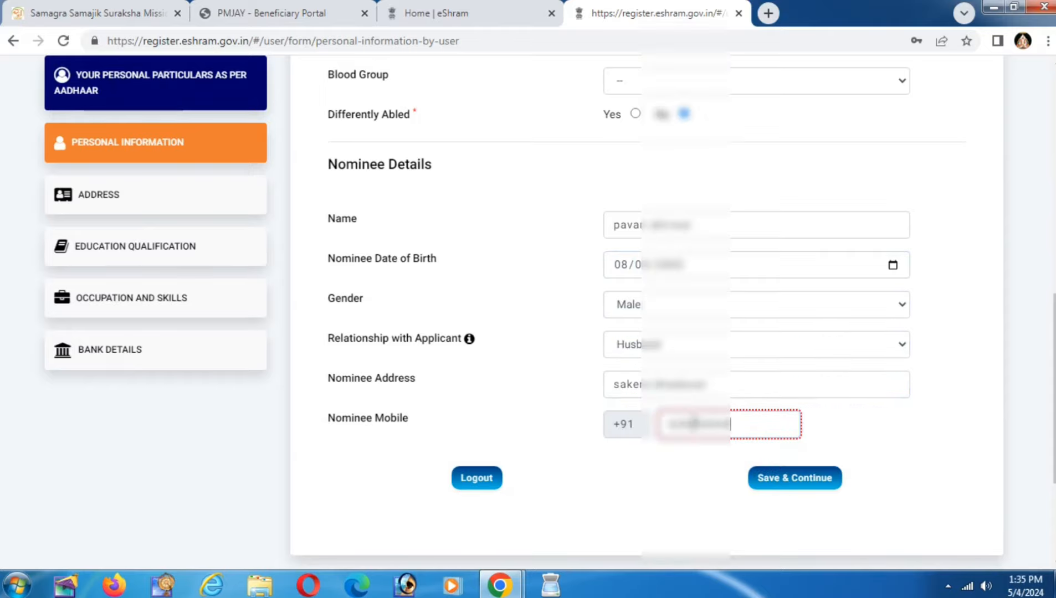
{"action": "type", "text": "3"}
{"action": "left_click", "coordinate": [784, 483]}
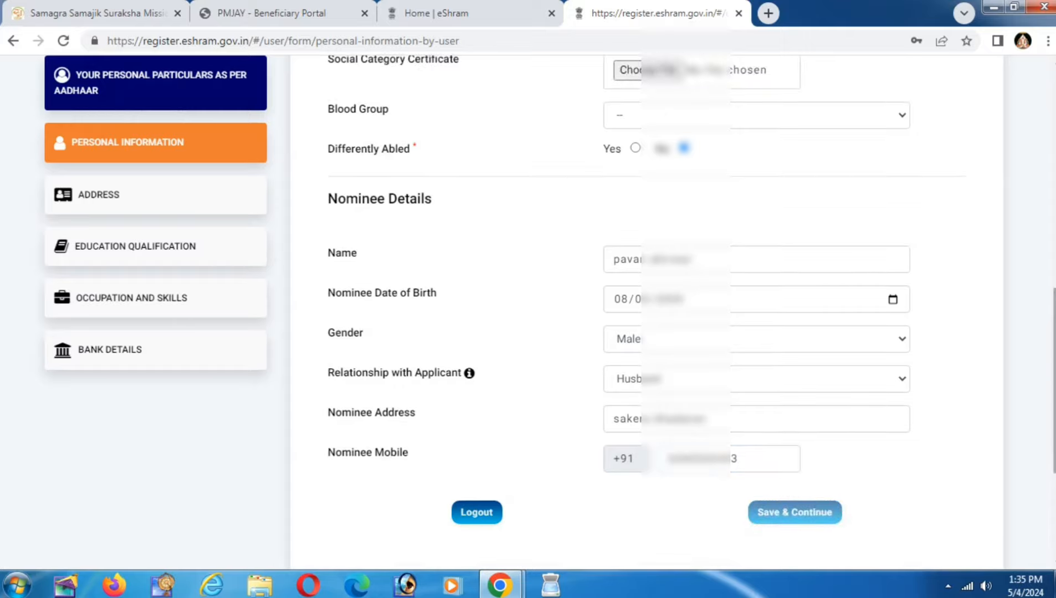
Fill in the missing husband's name and save the personal information.
{"action": "scroll", "coordinate": [1052, 333], "scroll_direction": "up", "scroll_amount": 5}
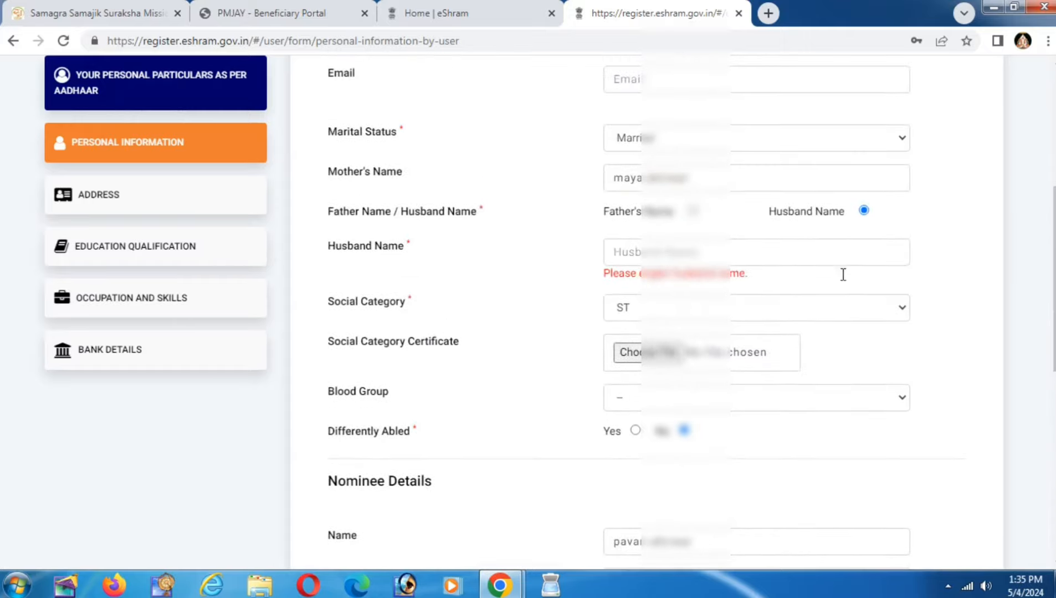
{"action": "left_click", "coordinate": [673, 251]}
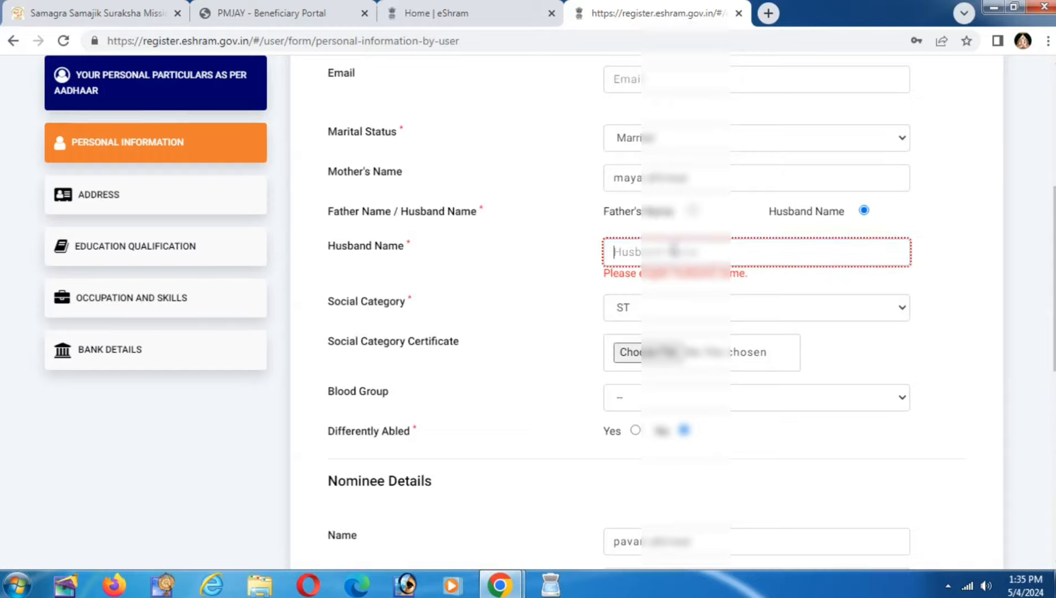
{"action": "type", "text": "pava"}
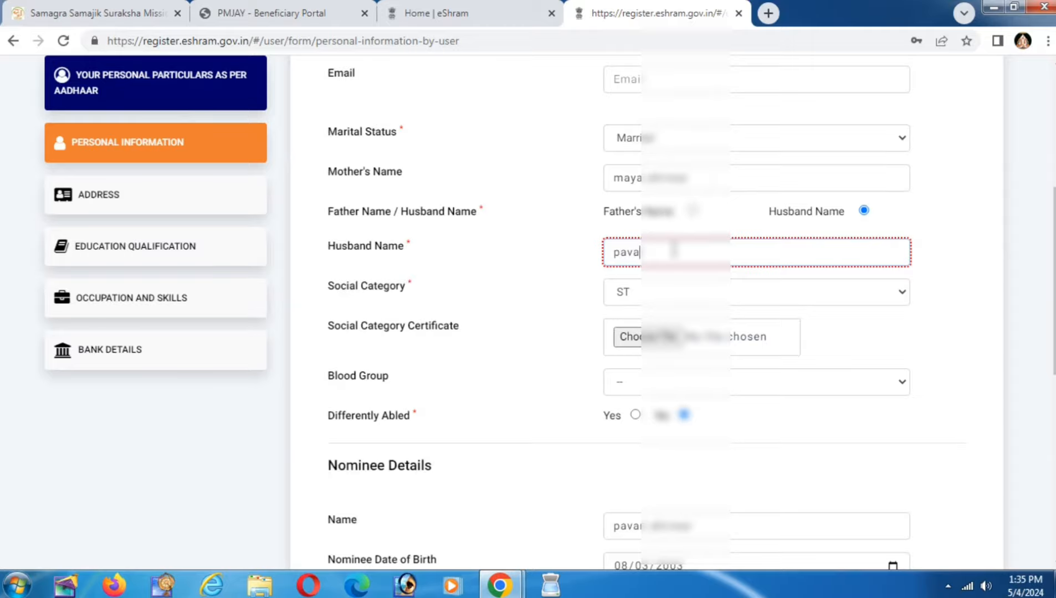
{"action": "left_click_drag", "start_coordinate": [1054, 277], "coordinate": [1054, 461]}
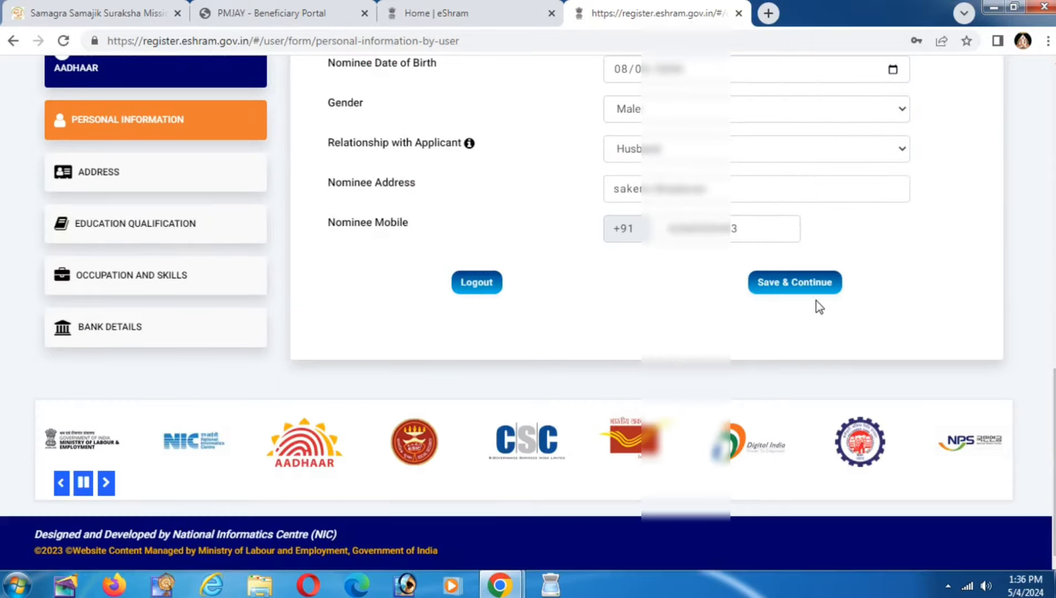
{"action": "left_click", "coordinate": [795, 283]}
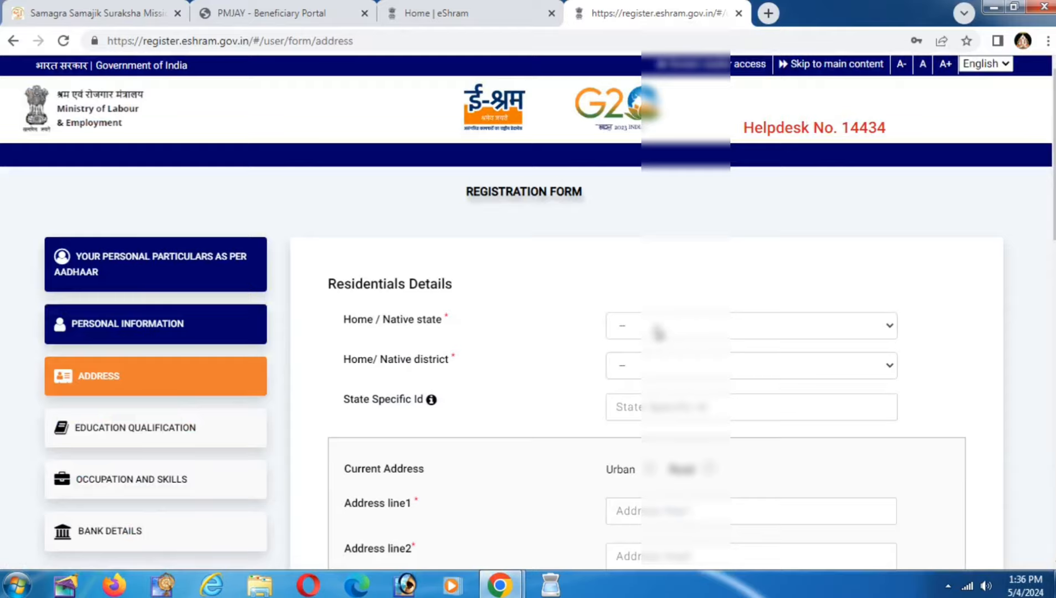
Set the home/native state to MADHYA PRADESH and district to Niwari.
{"action": "scroll", "coordinate": [1039, 192], "scroll_direction": "down", "scroll_amount": 3}
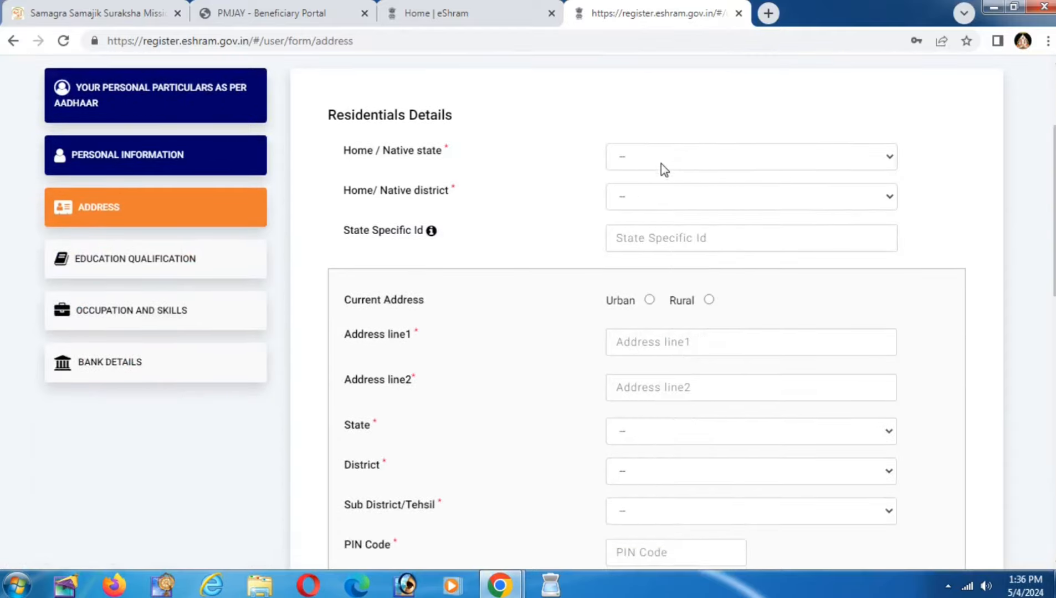
{"action": "left_click", "coordinate": [664, 161]}
{"action": "key", "text": "m"}
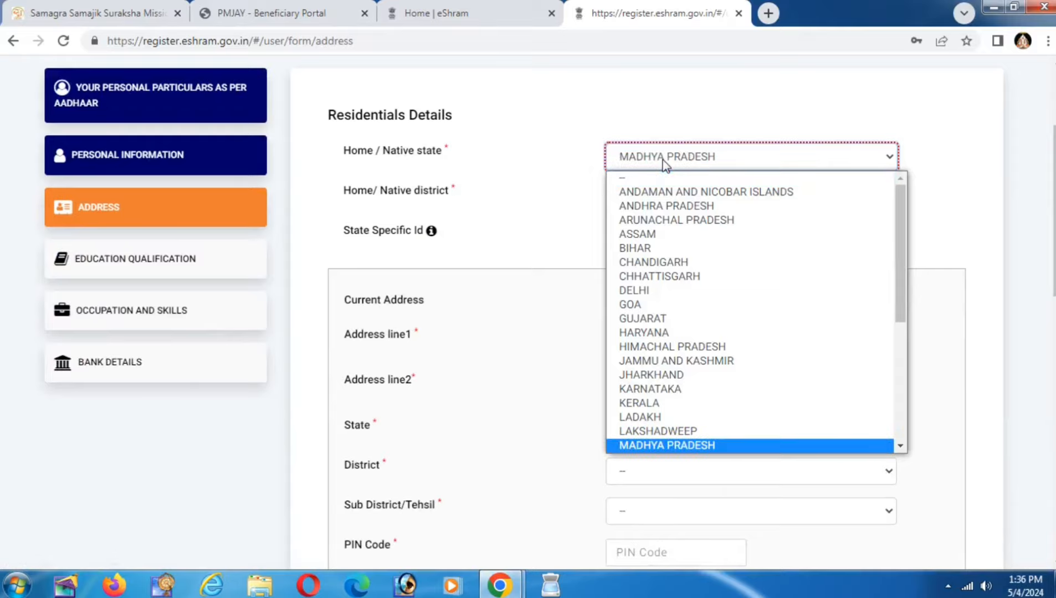
{"action": "left_click", "coordinate": [665, 164]}
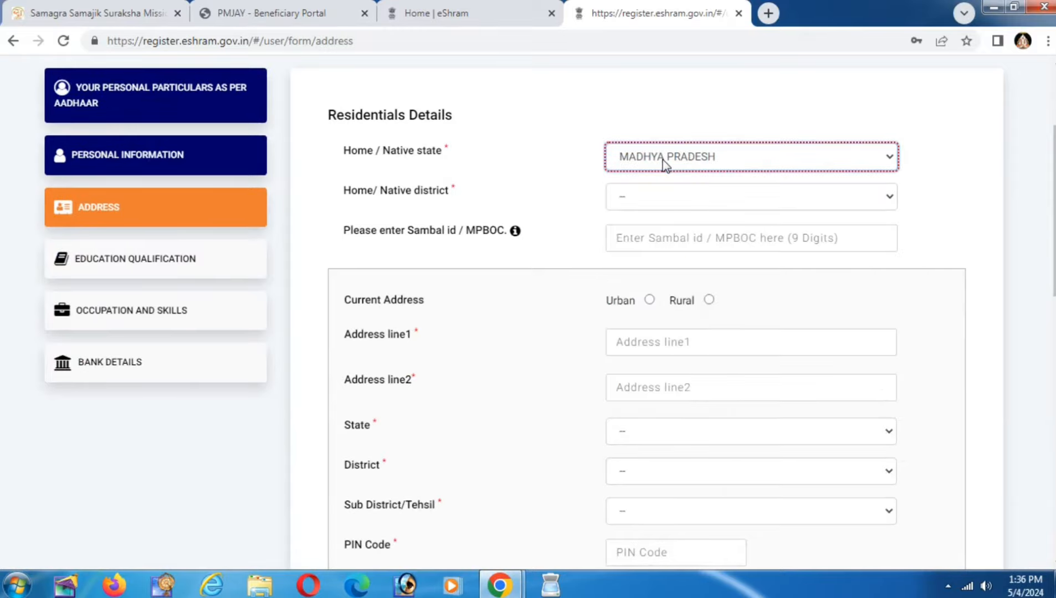
{"action": "left_click", "coordinate": [663, 199]}
{"action": "key", "text": "n"}
{"action": "key", "text": "i"}
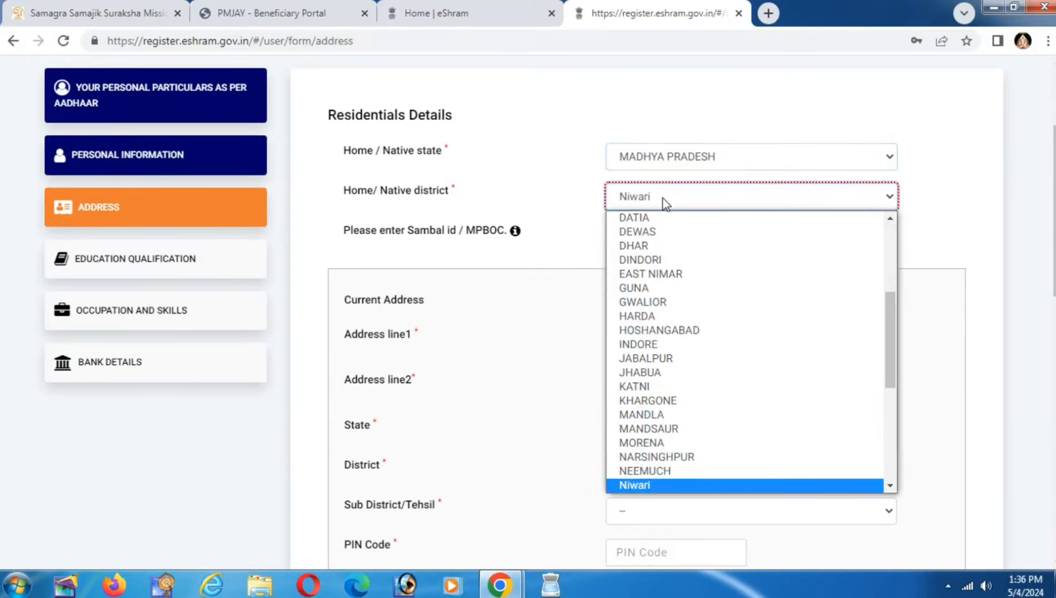
{"action": "left_click", "coordinate": [664, 198]}
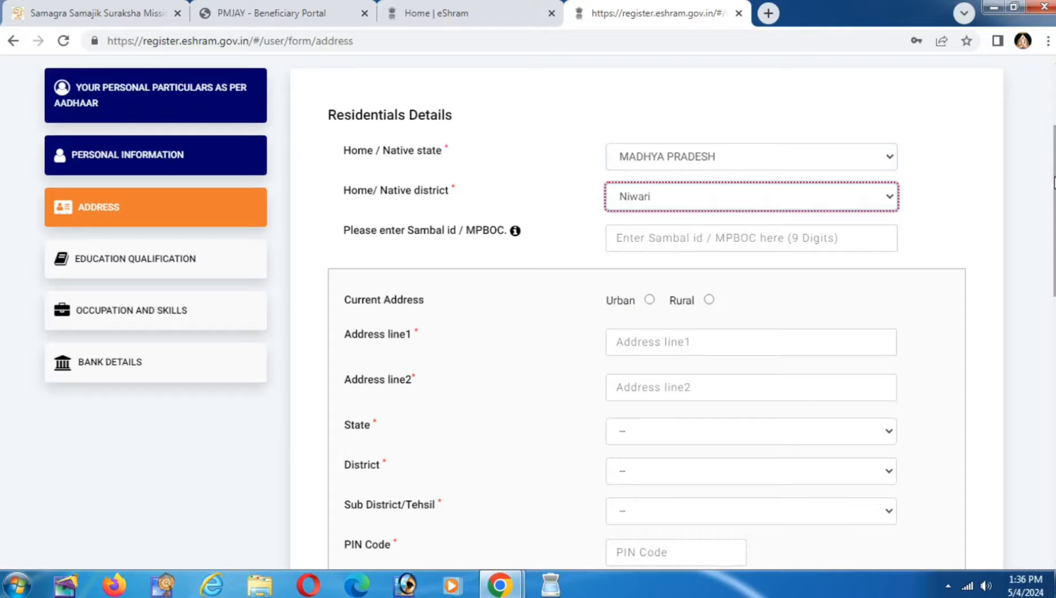
Paste the Sambal ID and mark the current address as Rural.
{"action": "mouse_move", "coordinate": [1054, 183]}
{"action": "left_mouse_down"}
{"action": "mouse_move", "coordinate": [1053, 221]}
{"action": "mouse_move", "coordinate": [1053, 163]}
{"action": "mouse_move", "coordinate": [1053, 208]}
{"action": "mouse_move", "coordinate": [1053, 191]}
{"action": "left_mouse_up"}
{"action": "left_click", "coordinate": [673, 206]}
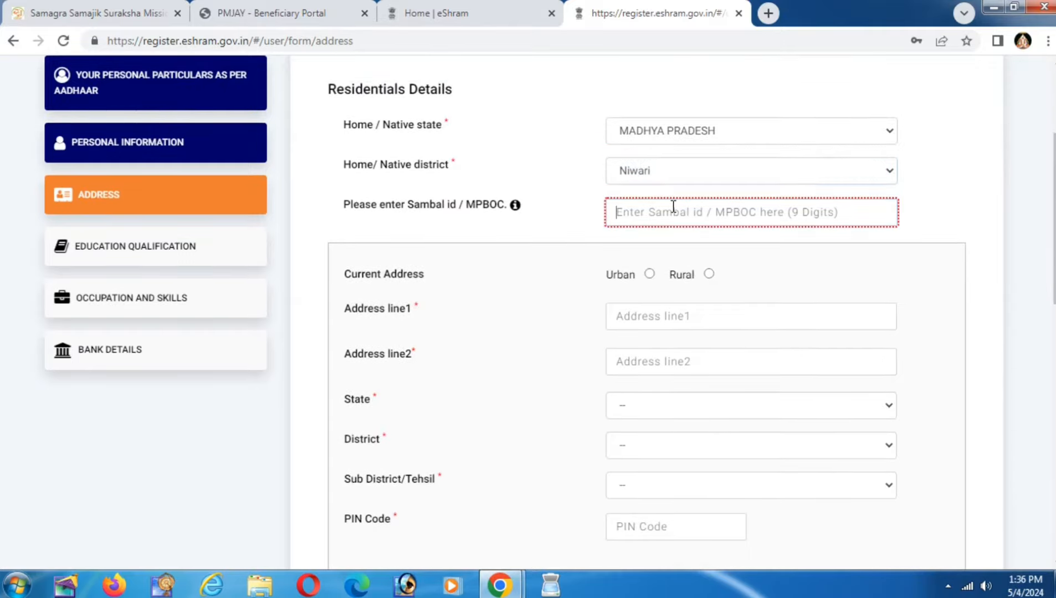
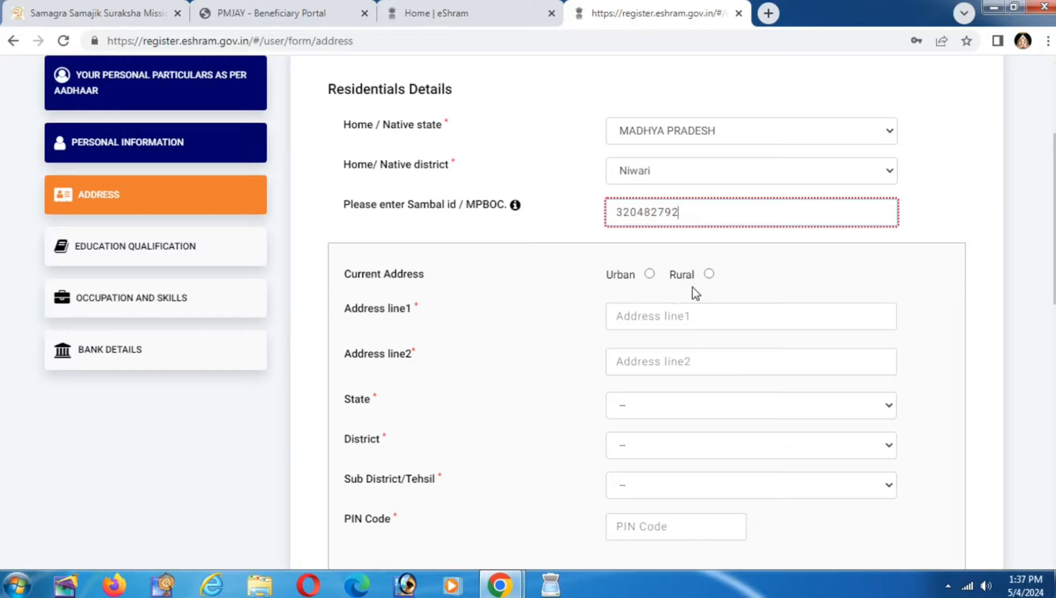
{"action": "left_click", "coordinate": [708, 274]}
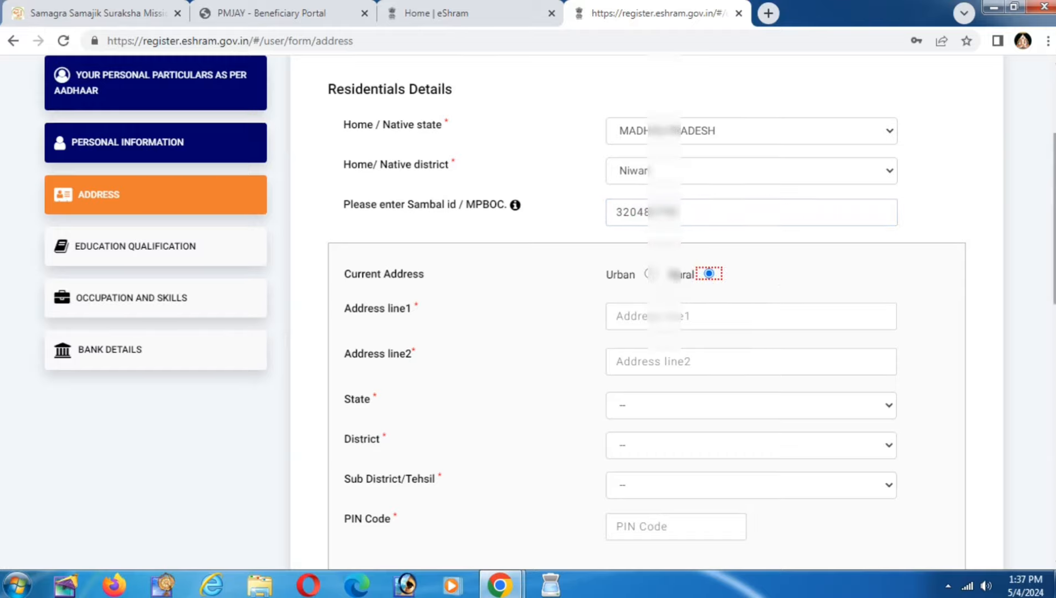
{"action": "scroll", "coordinate": [1049, 184], "scroll_direction": "down", "scroll_amount": 3}
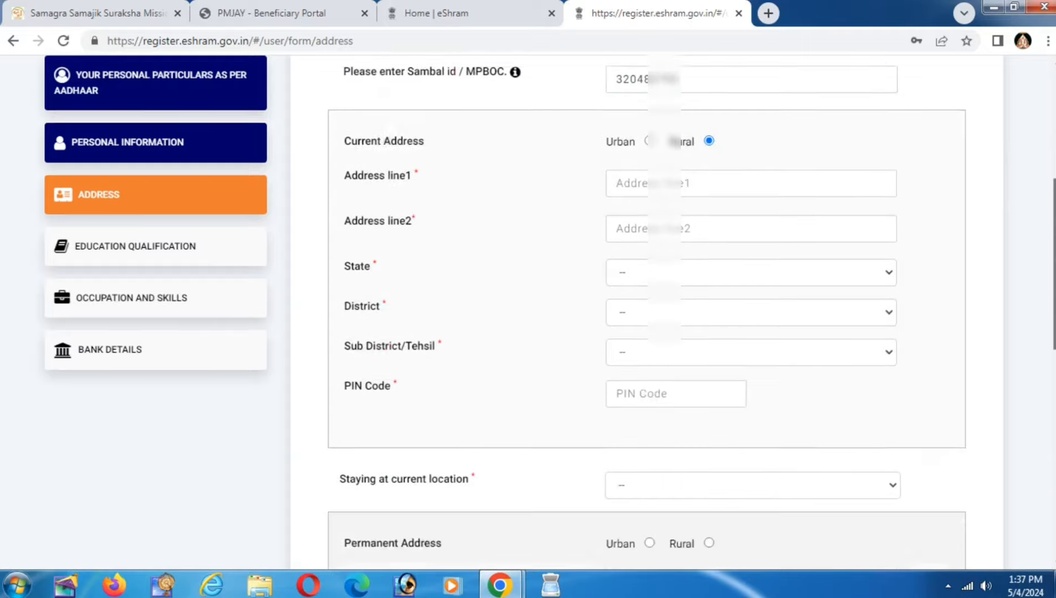
Enter the care-of name in Address line1, correcting the typos along the way.
{"action": "left_click", "coordinate": [711, 176]}
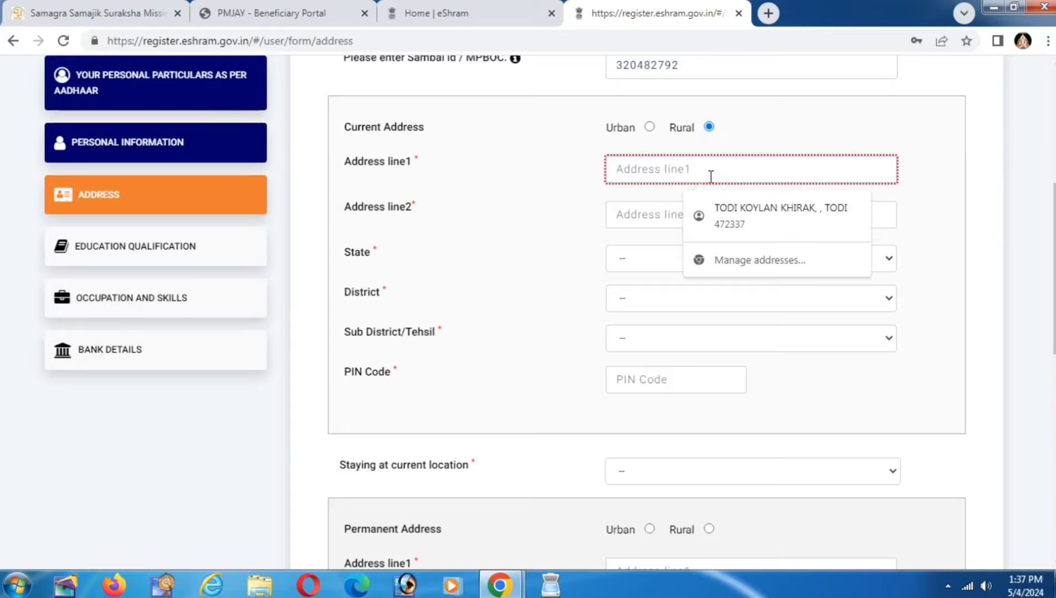
{"action": "type", "text": "c0"}
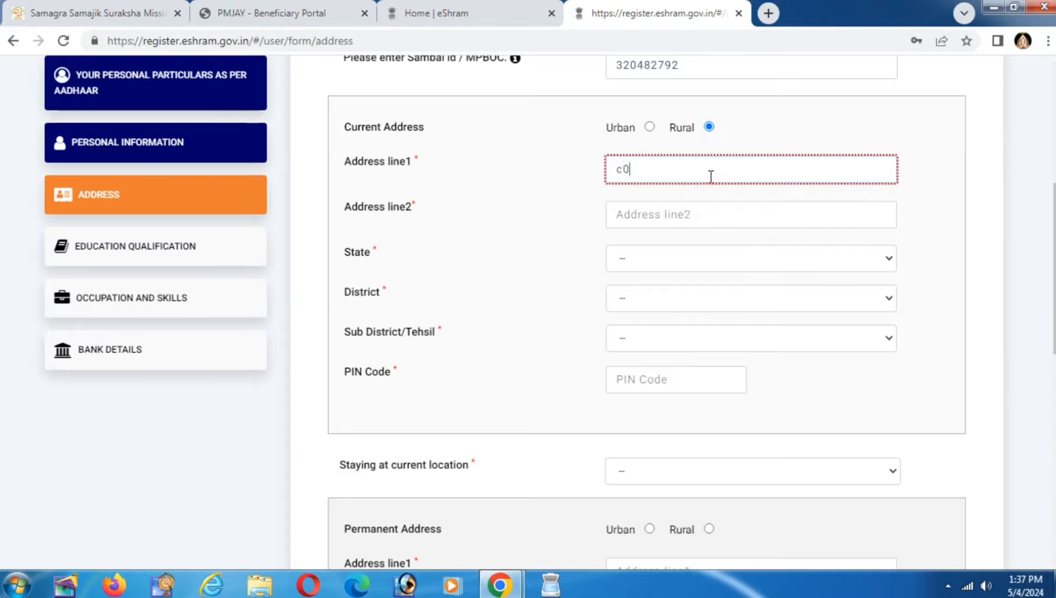
{"action": "key", "text": "BackSpace"}
{"action": "key", "text": "BackSpace"}
{"action": "type", "text": "C"}
{"action": "type", "text": "0"}
{"action": "key", "text": "BackSpace"}
{"action": "type", "text": "/o"}
{"action": "key", "text": "BackSpace"}
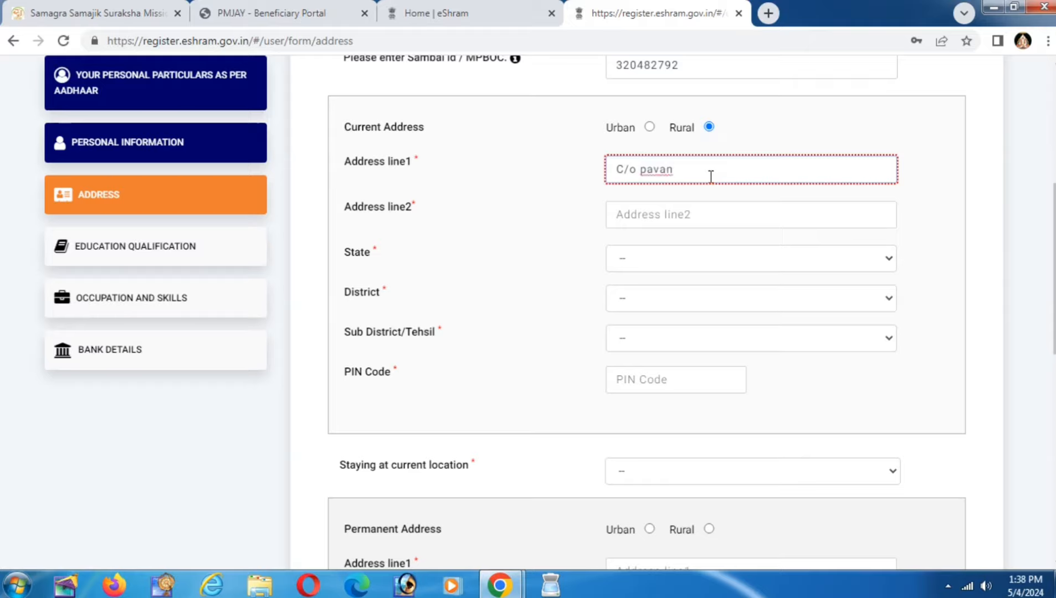
Enter the village locality name in Address line2.
{"action": "left_click", "coordinate": [687, 215]}
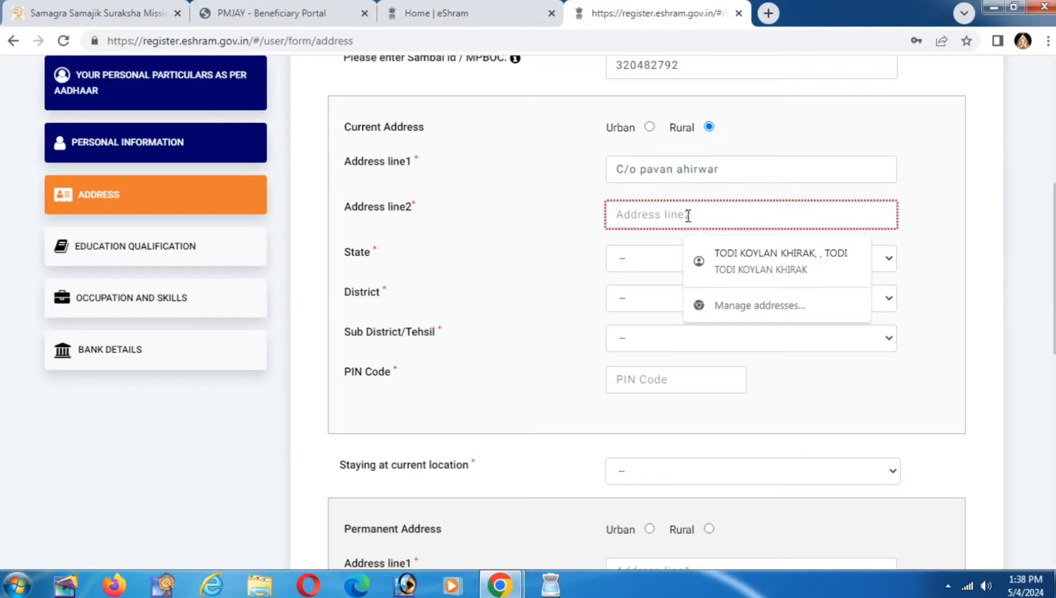
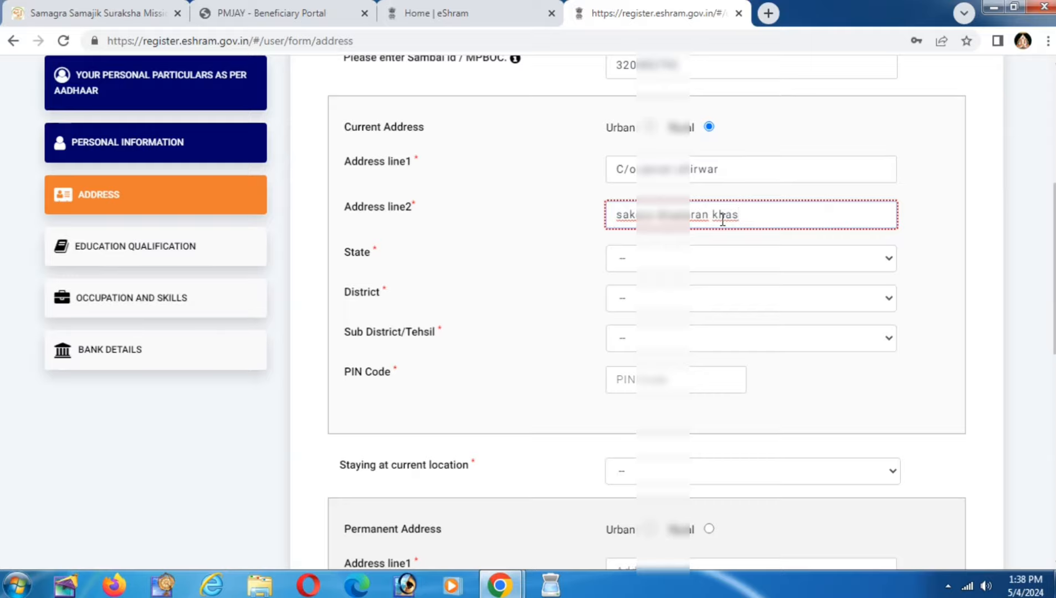
Set the current address state to Madhya Pradesh and the district to Niwari.
{"action": "left_click", "coordinate": [686, 265]}
{"action": "key", "text": "m"}
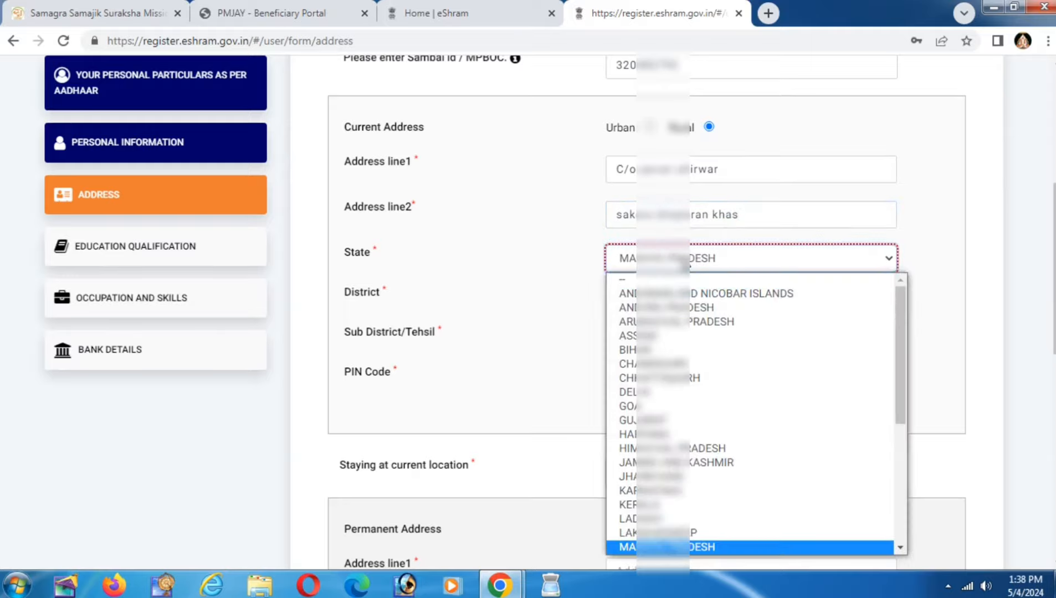
{"action": "key", "text": "Return"}
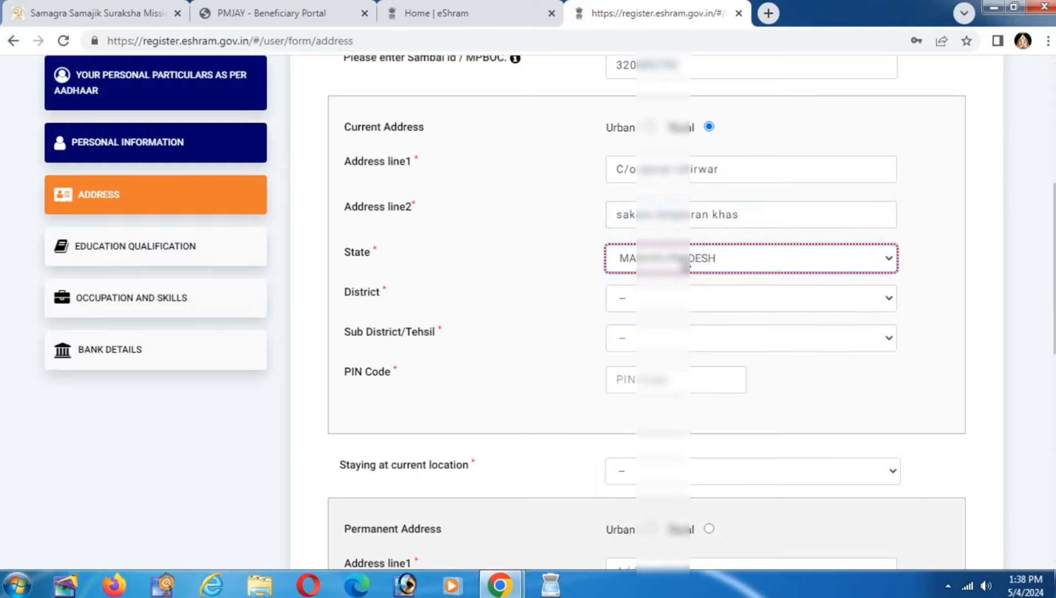
{"action": "left_click", "coordinate": [681, 306]}
{"action": "key", "text": "n"}
{"action": "key", "text": "i"}
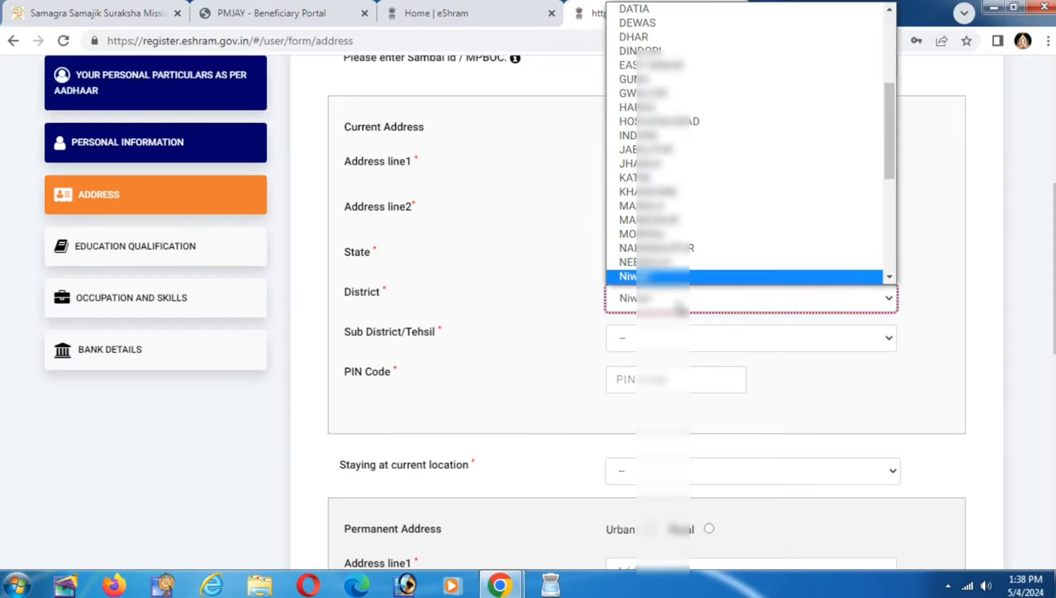
{"action": "key", "text": "Return"}
Choose the current address's sub-district/tehsil and village from their lists.
{"action": "left_click", "coordinate": [641, 345]}
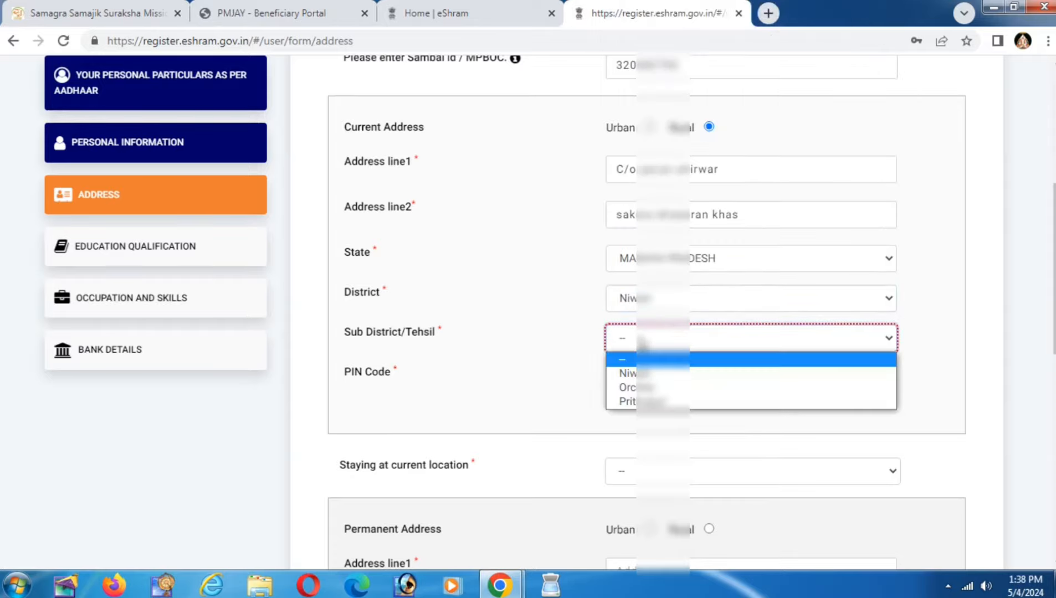
{"action": "left_click", "coordinate": [637, 401]}
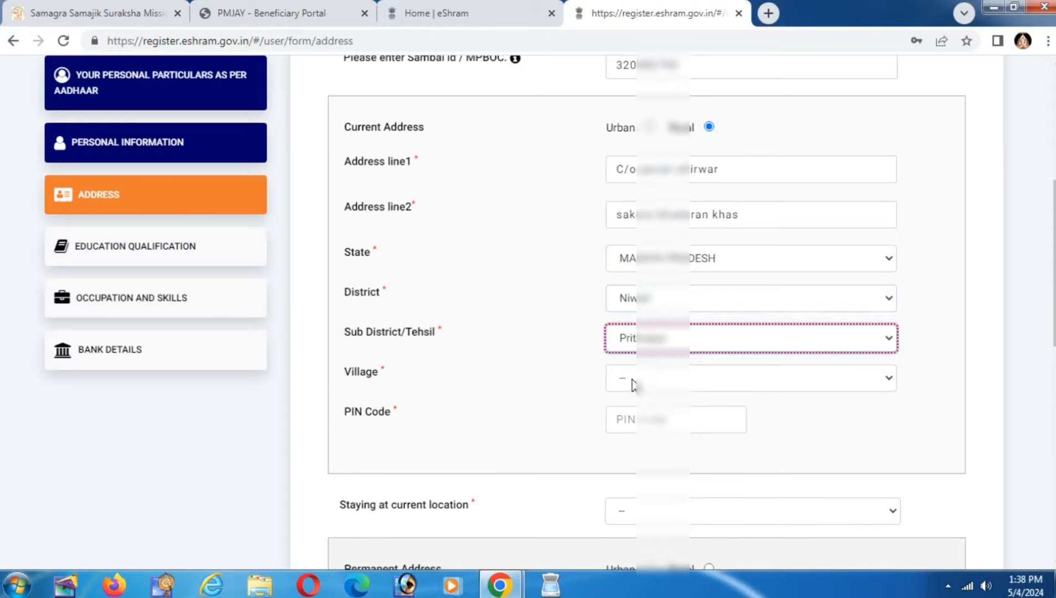
{"action": "left_click", "coordinate": [627, 379]}
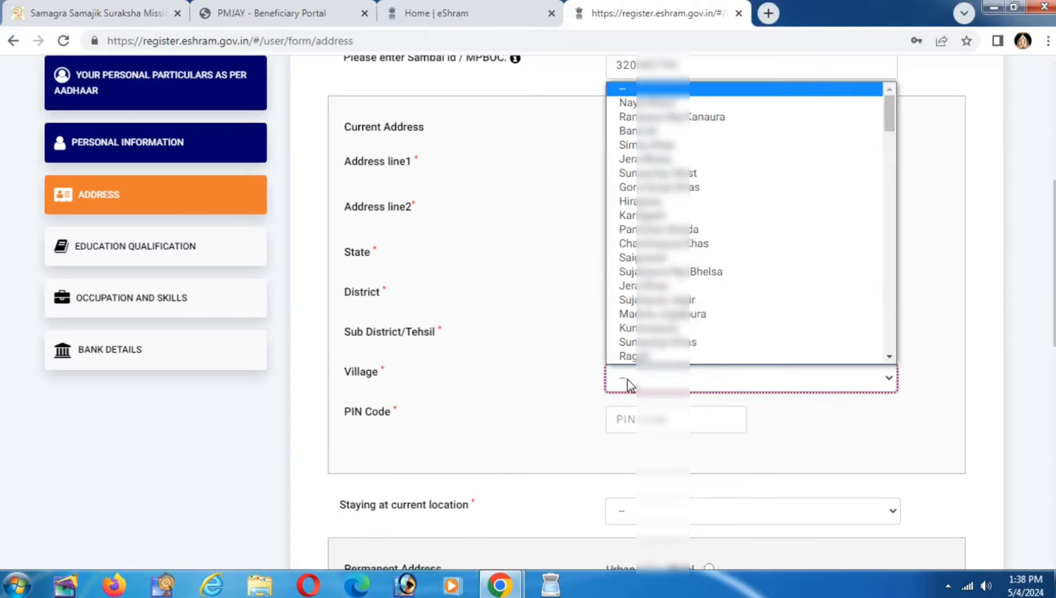
{"action": "key", "text": "s"}
{"action": "key", "text": "a"}
{"action": "key", "text": "k"}
{"action": "key", "text": "Return"}
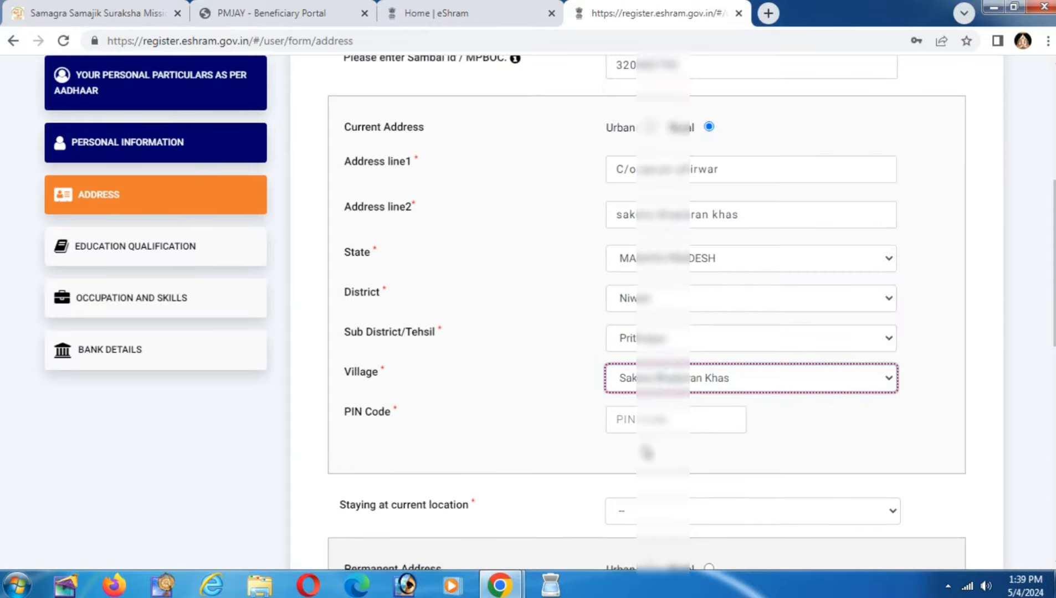
Enter the current address PIN code, which the form flags as invalid.
{"action": "left_click", "coordinate": [634, 421]}
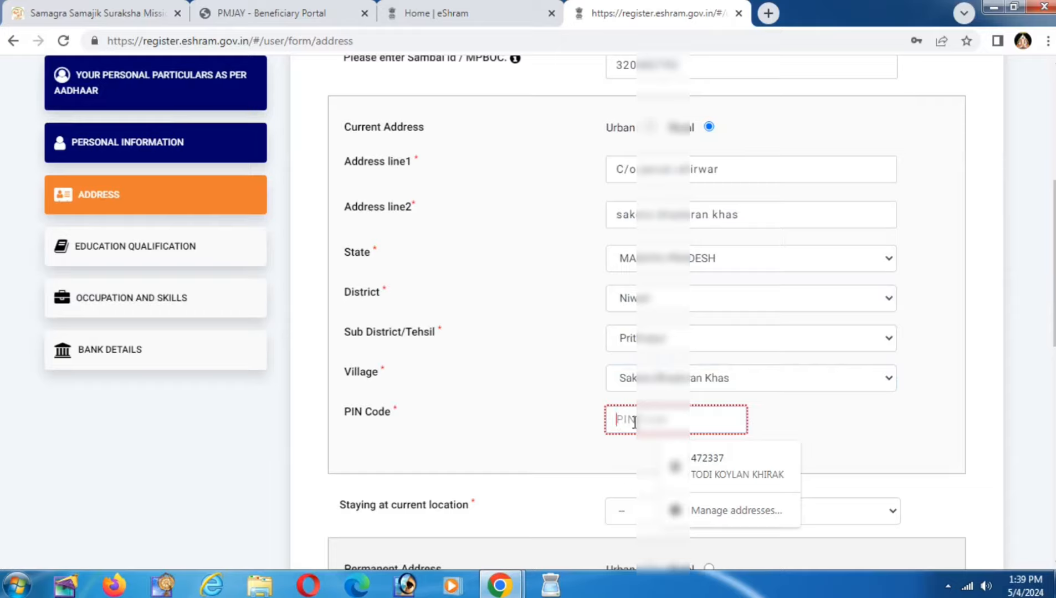
{"action": "type", "text": "47"}
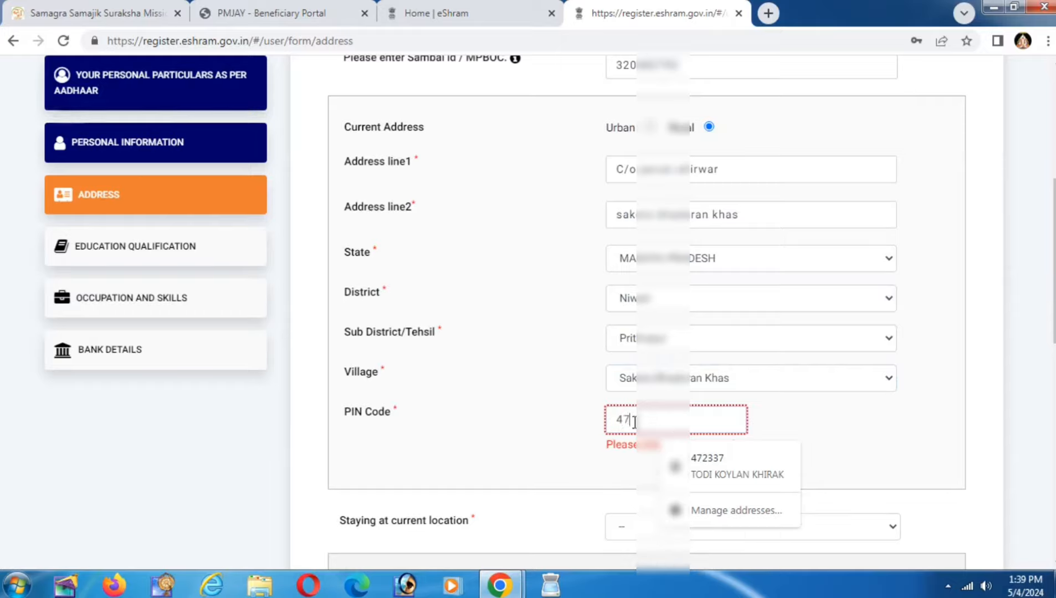
{"action": "type", "text": "2336"}
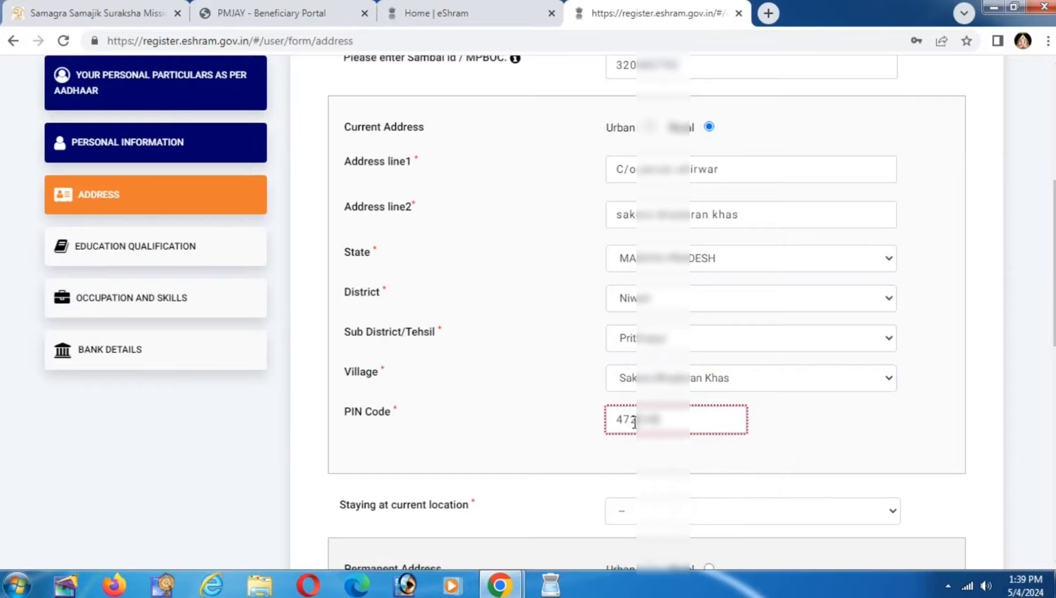
{"action": "left_click", "coordinate": [766, 437]}
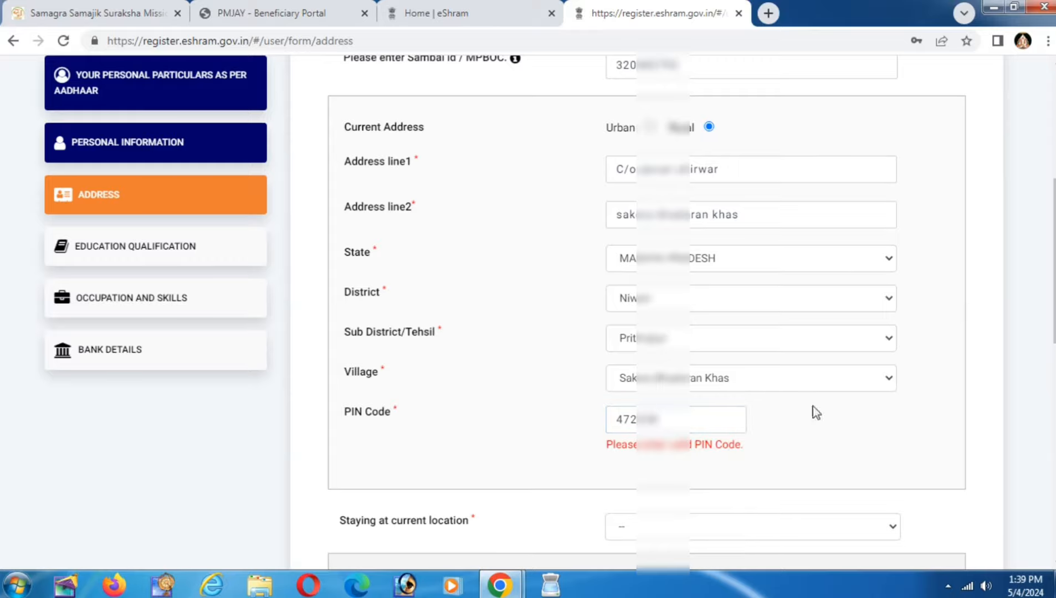
{"action": "scroll", "coordinate": [829, 292], "scroll_direction": "down", "scroll_amount": 2}
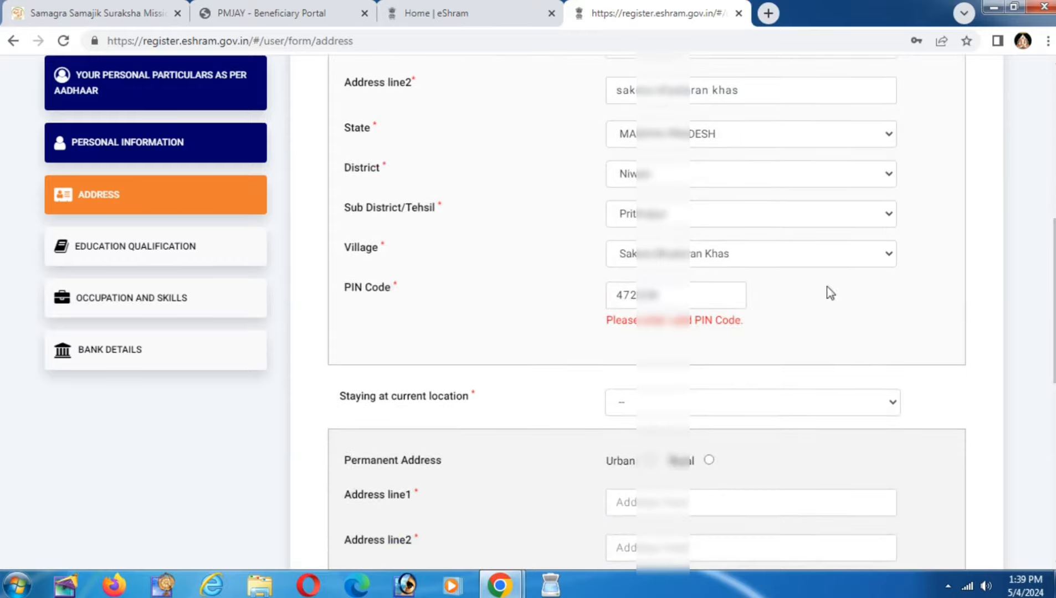
{"action": "left_click", "coordinate": [674, 295]}
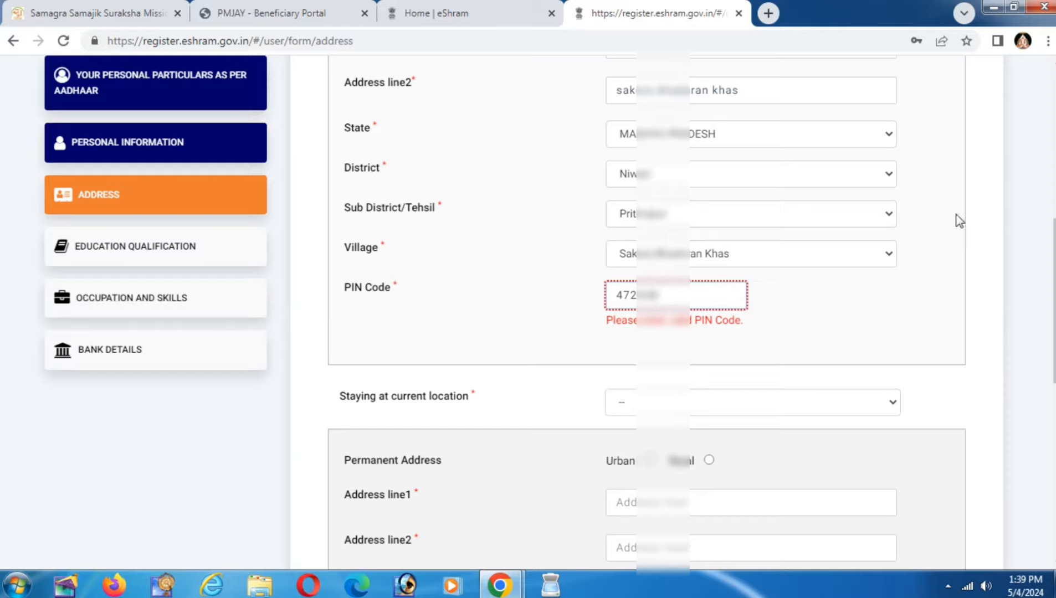
Re-pick the current address district, revisit the sub-district list and correct the PIN code.
{"action": "left_click", "coordinate": [663, 176]}
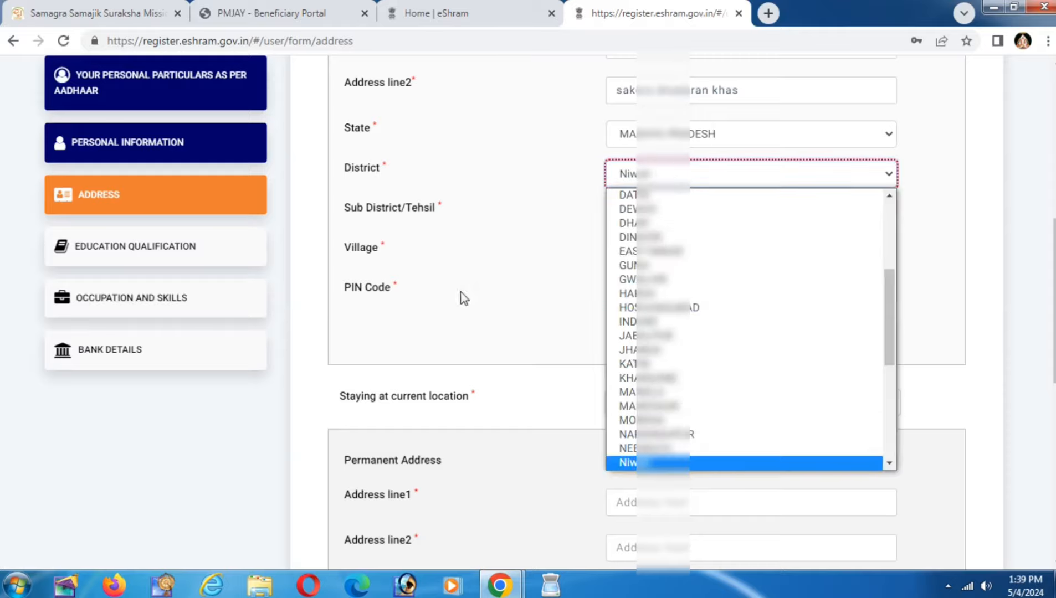
{"action": "key", "text": "t"}
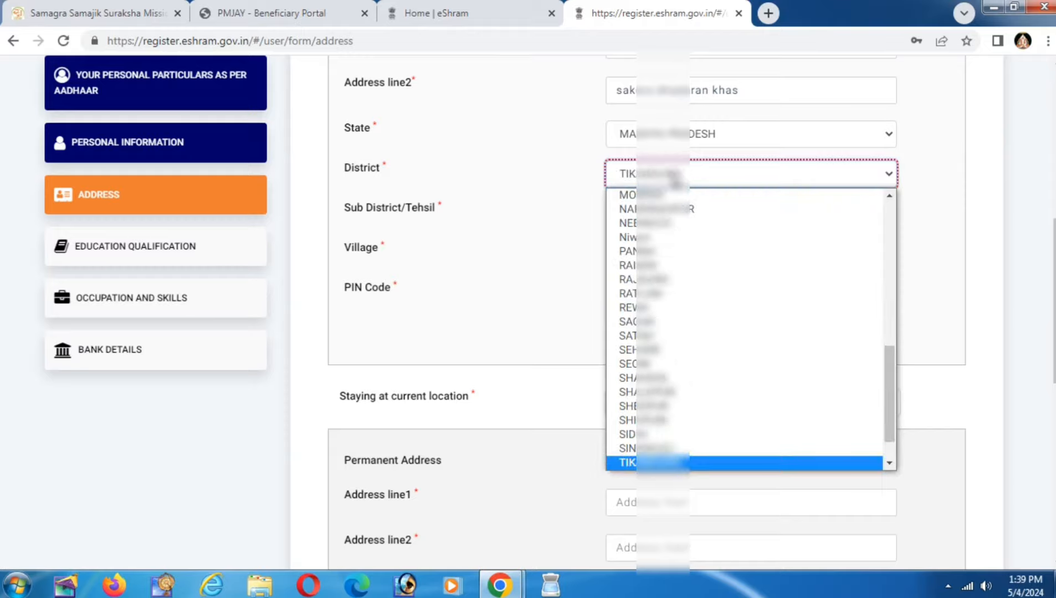
{"action": "left_click", "coordinate": [675, 180]}
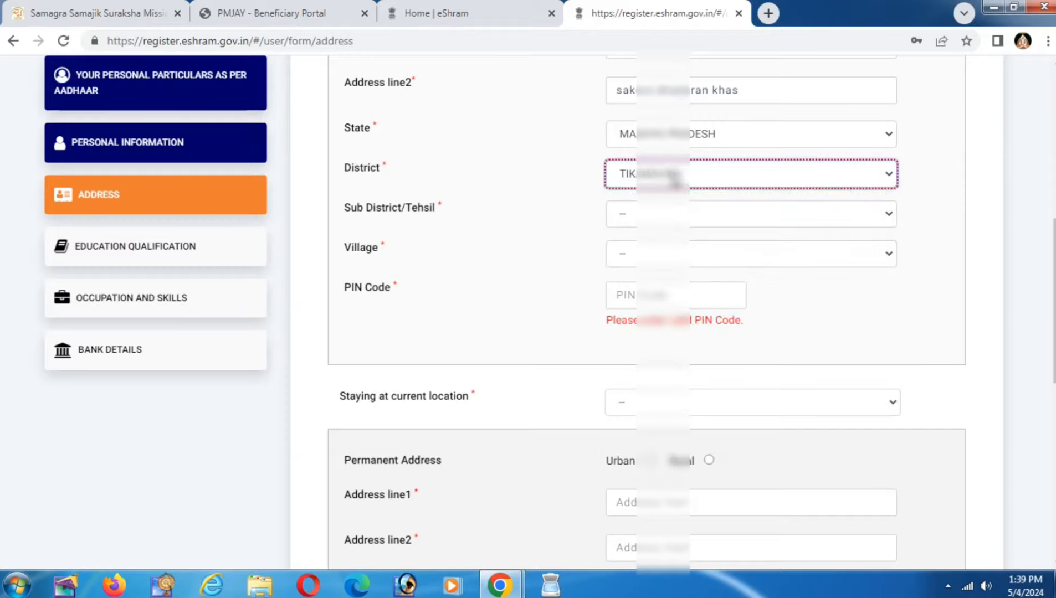
{"action": "left_click", "coordinate": [644, 216]}
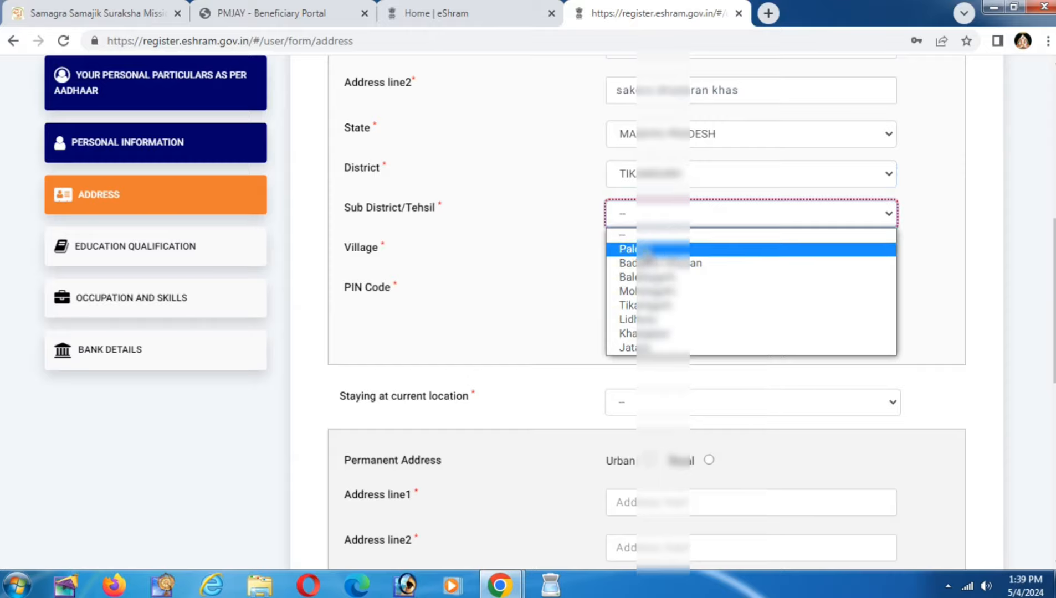
{"action": "left_click", "coordinate": [651, 222]}
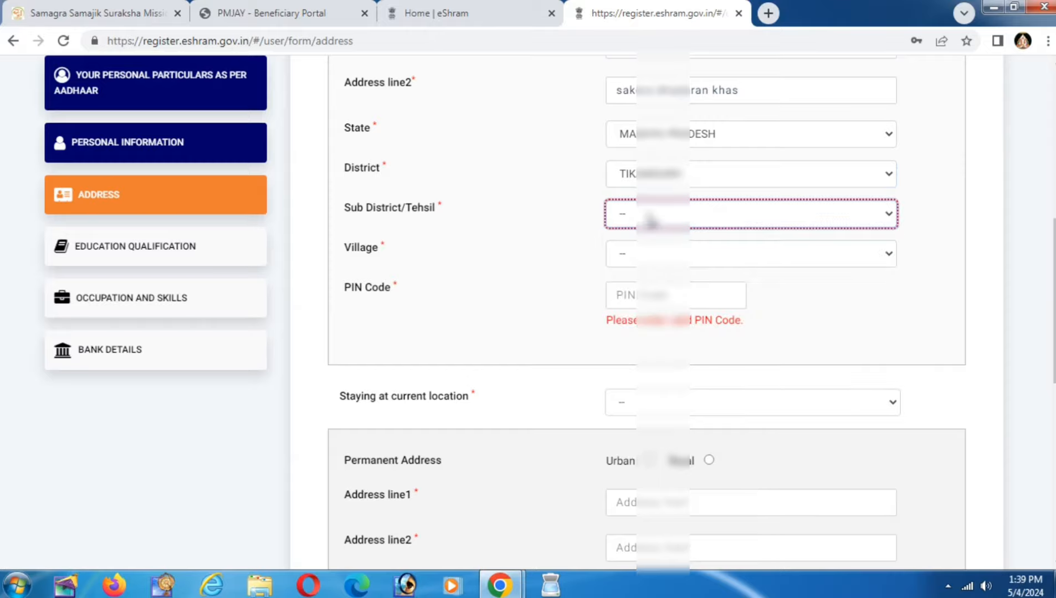
{"action": "left_click", "coordinate": [651, 221]}
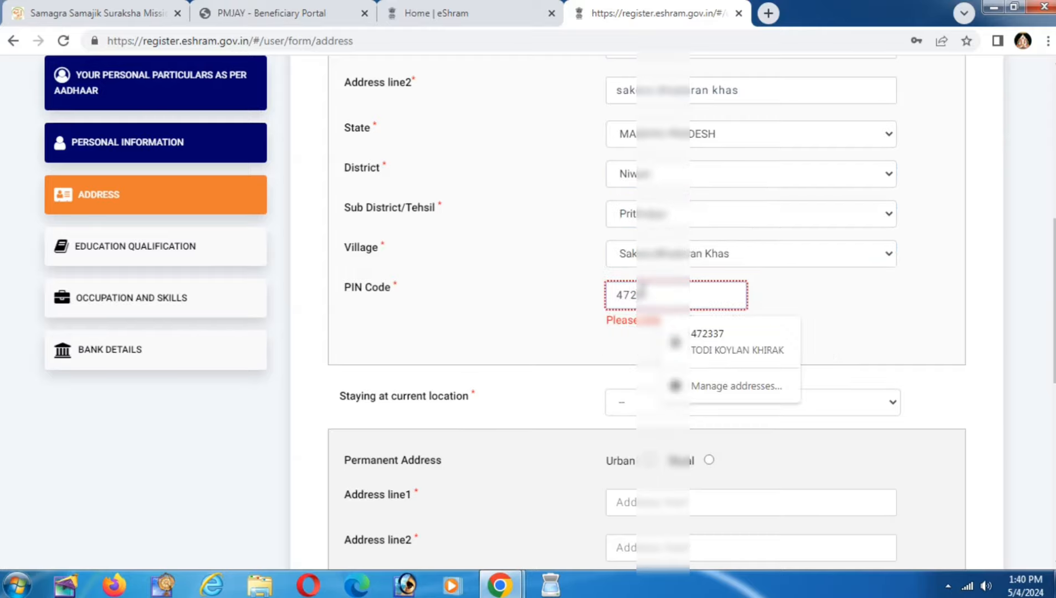
{"action": "type", "text": "36"}
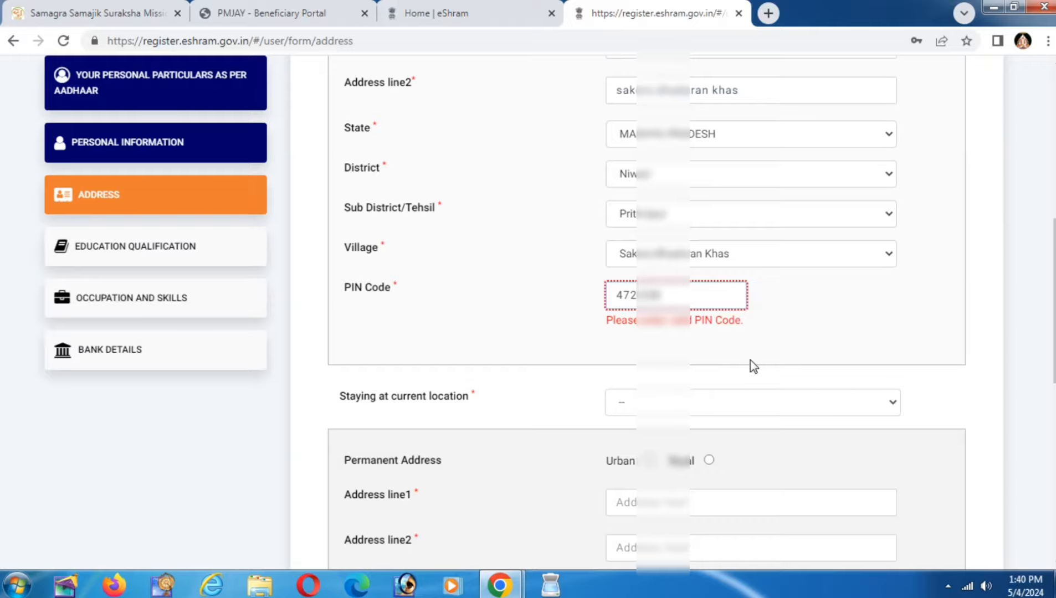
{"action": "left_click", "coordinate": [751, 361]}
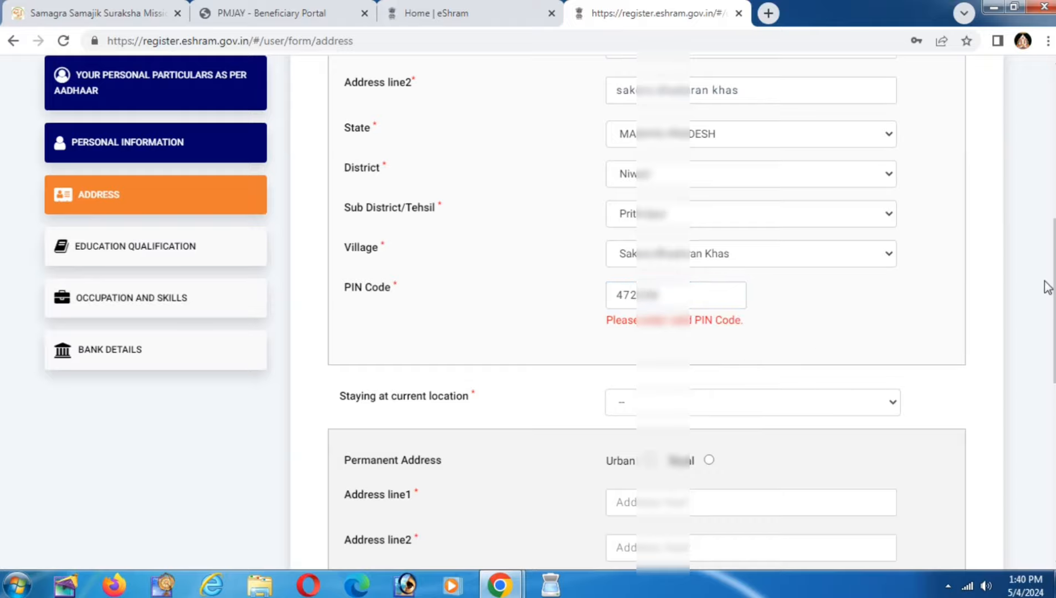
{"action": "scroll", "coordinate": [641, 302], "scroll_direction": "down", "scroll_amount": 2}
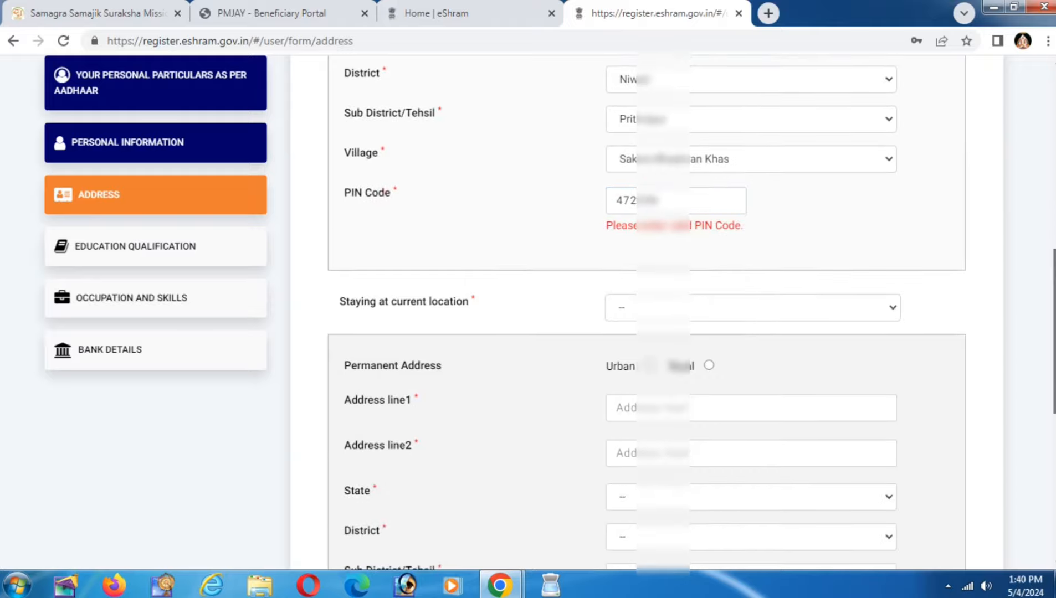
Set time at current location to < 1 Year and mark the permanent address Rural.
{"action": "left_click", "coordinate": [663, 311]}
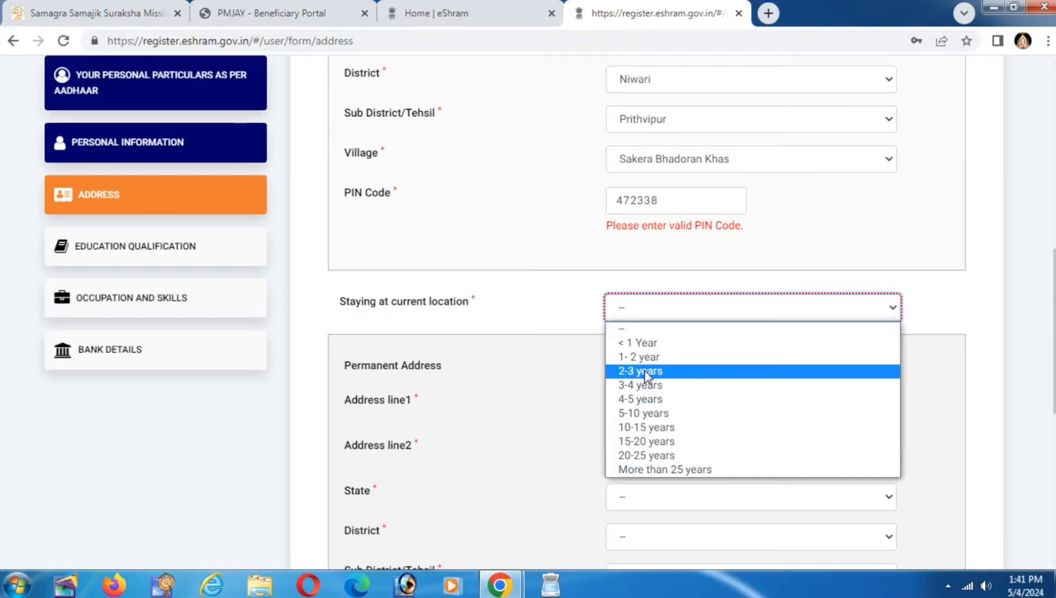
{"action": "left_click", "coordinate": [641, 343]}
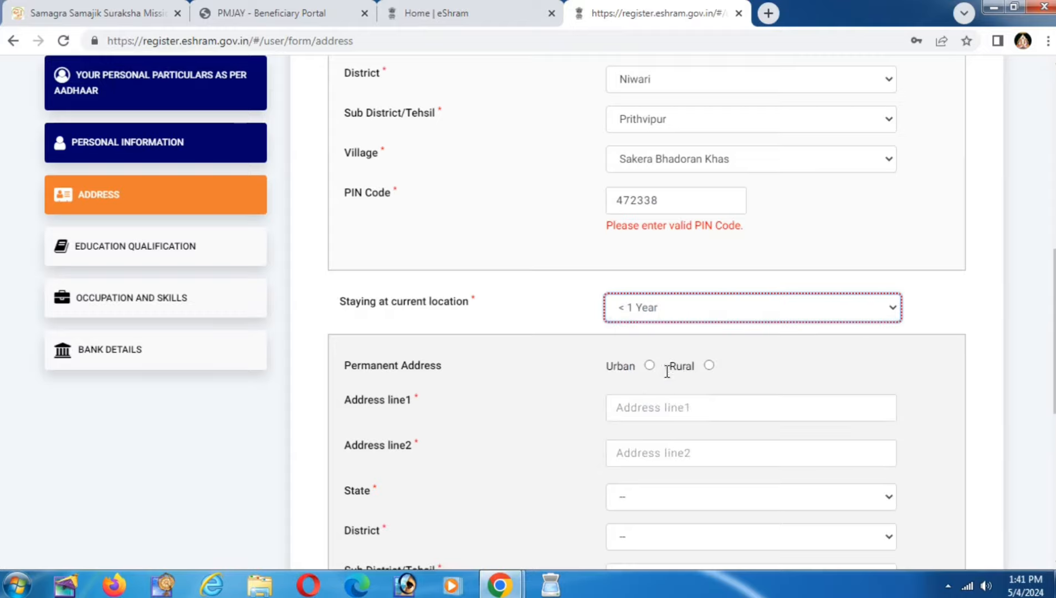
{"action": "left_click", "coordinate": [708, 366]}
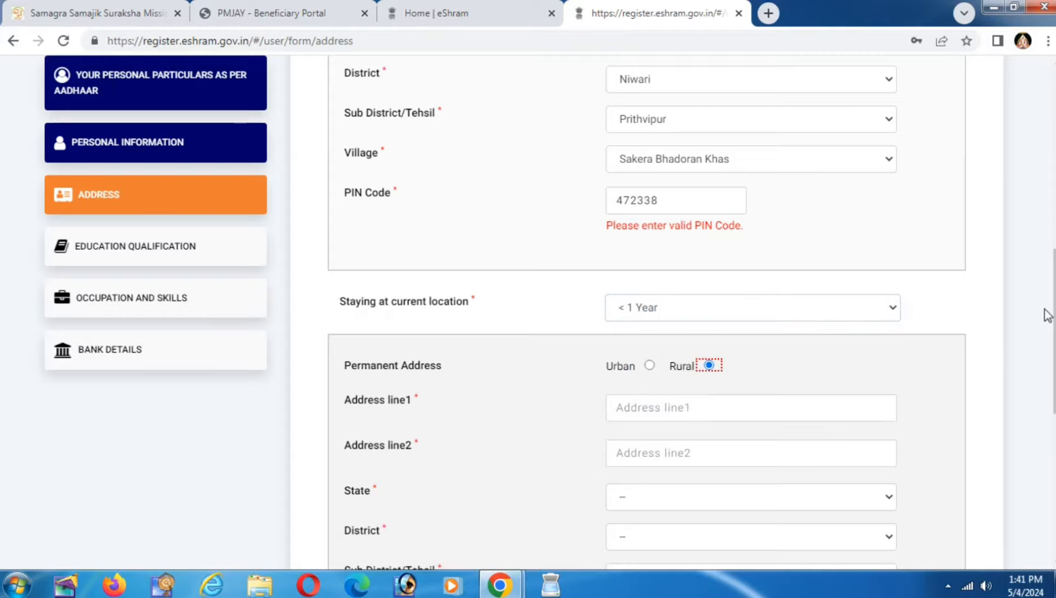
Check the current address's first line before returning to the permanent address.
{"action": "scroll", "coordinate": [646, 316], "scroll_direction": "down", "scroll_amount": 3}
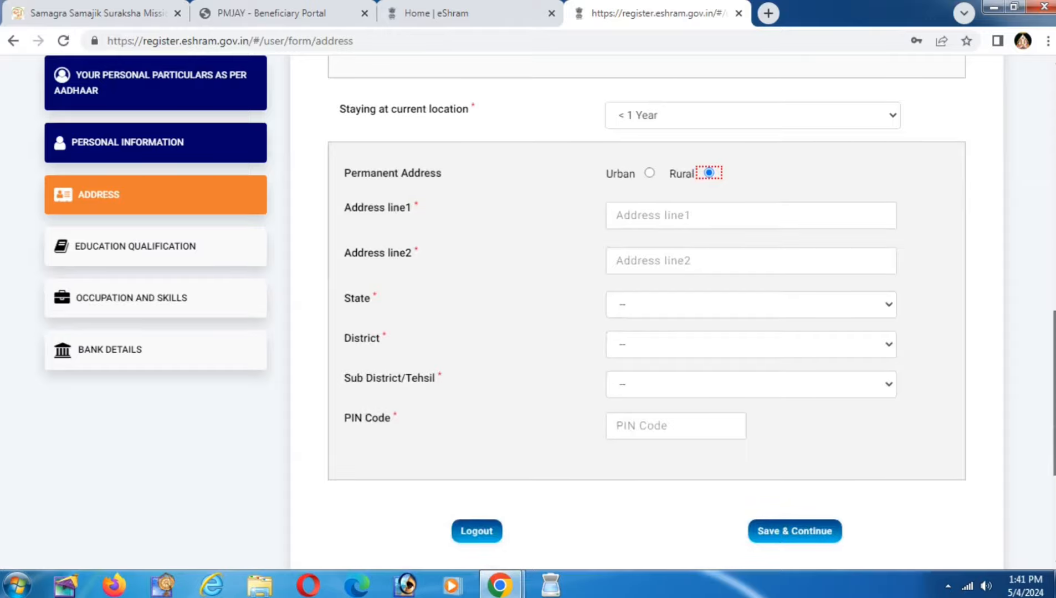
{"action": "scroll", "coordinate": [646, 316], "scroll_direction": "up", "scroll_amount": 7}
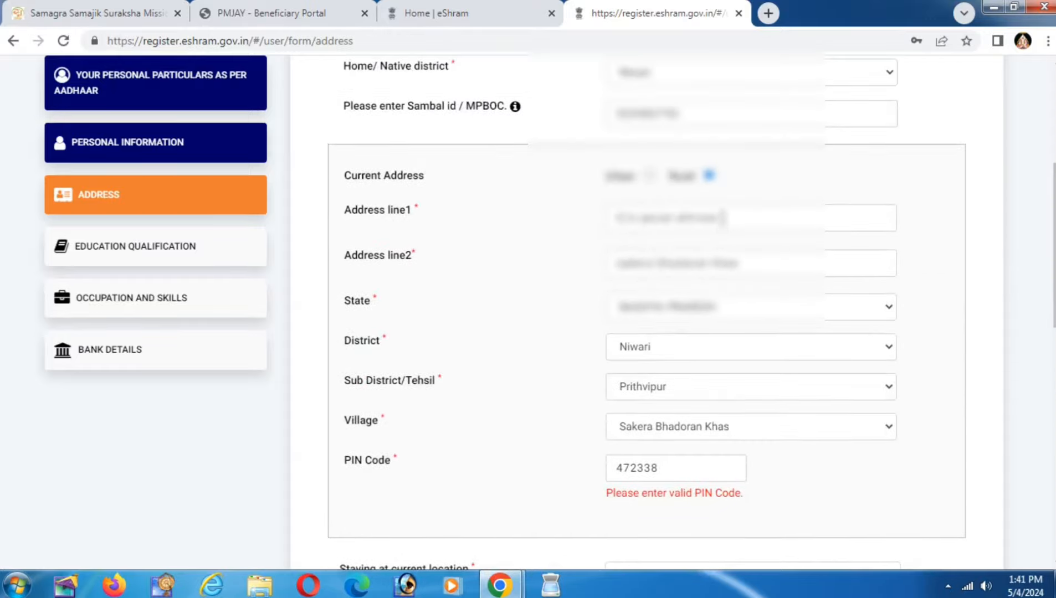
{"action": "left_click_drag", "start_coordinate": [723, 217], "coordinate": [618, 230]}
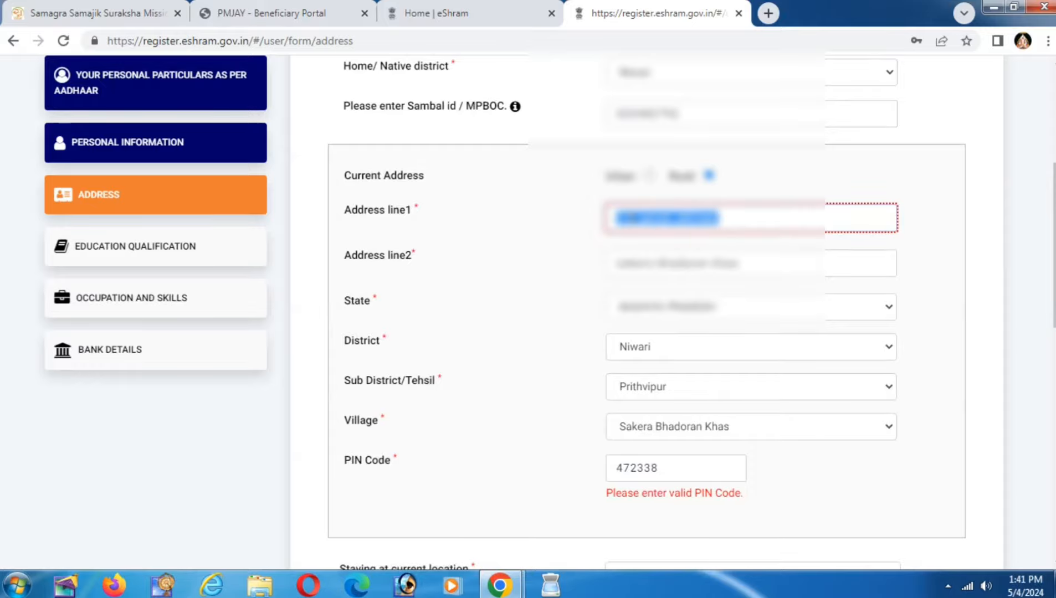
{"action": "scroll", "coordinate": [706, 165], "scroll_direction": "down", "scroll_amount": 10}
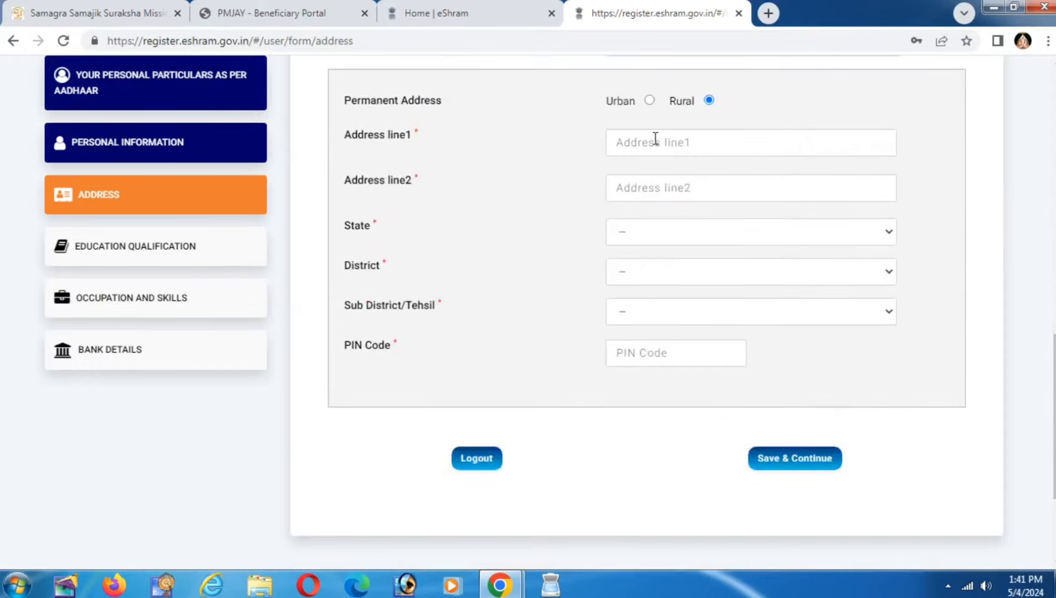
Type the permanent address first line and correct its typo.
{"action": "left_click", "coordinate": [655, 139]}
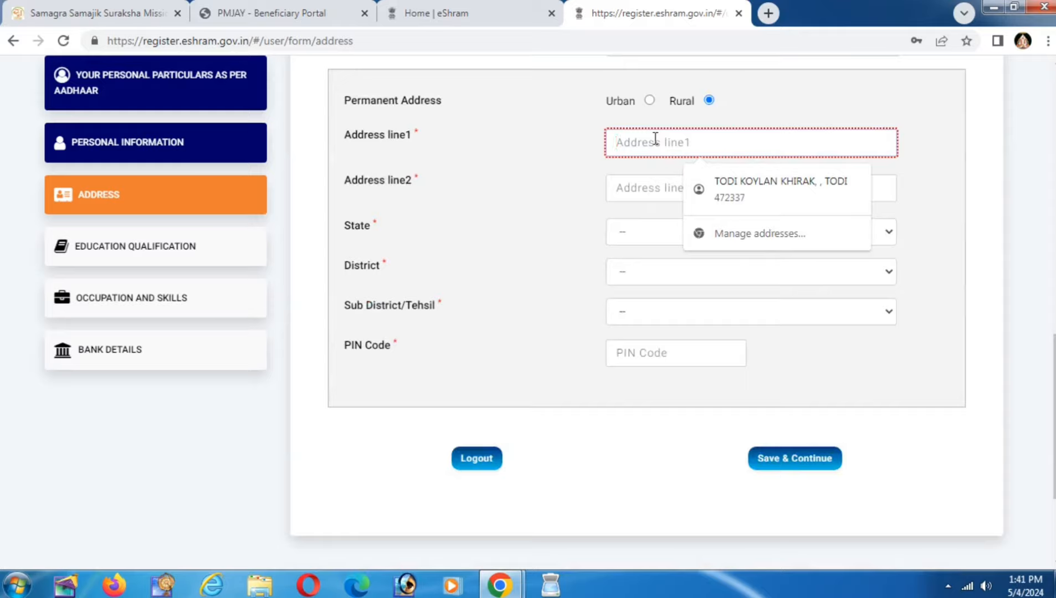
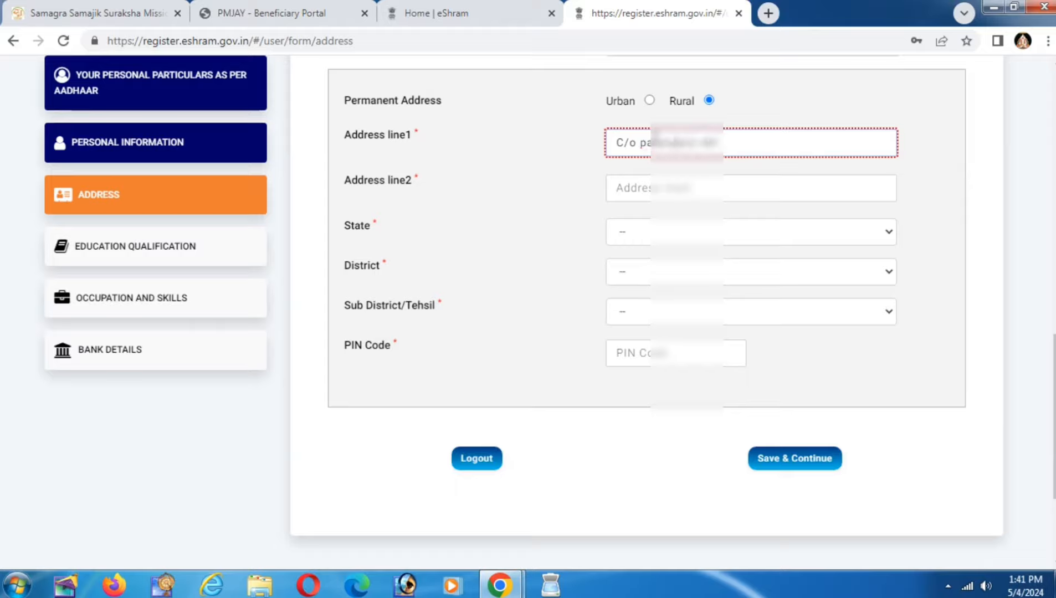
{"action": "left_click", "coordinate": [688, 150]}
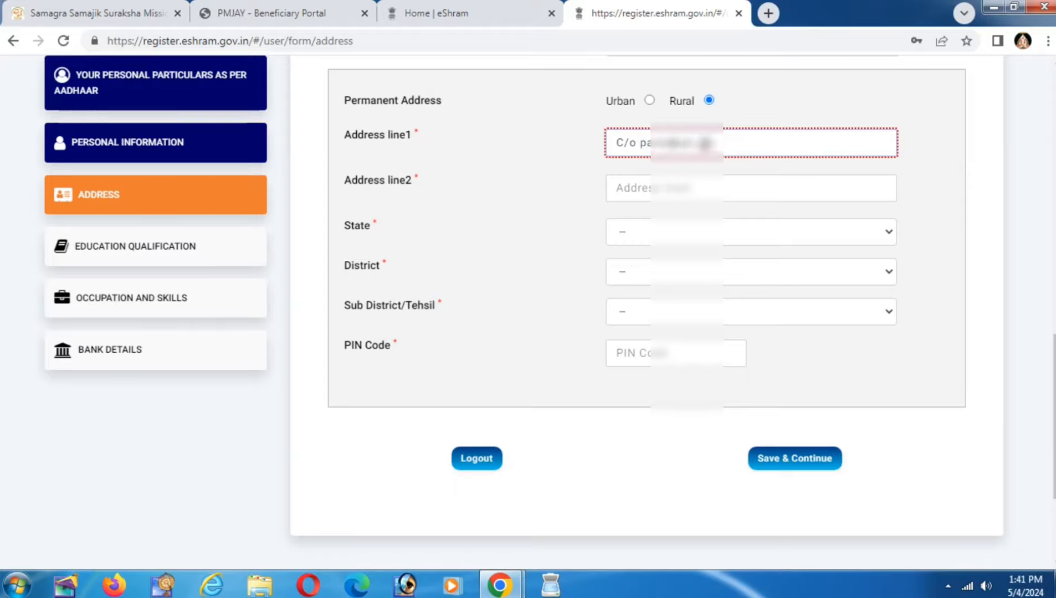
{"action": "key", "text": "BackSpace"}
{"action": "key", "text": "BackSpace"}
{"action": "key", "text": "BackSpace"}
{"action": "key", "text": "BackSpace"}
{"action": "key", "text": "BackSpace"}
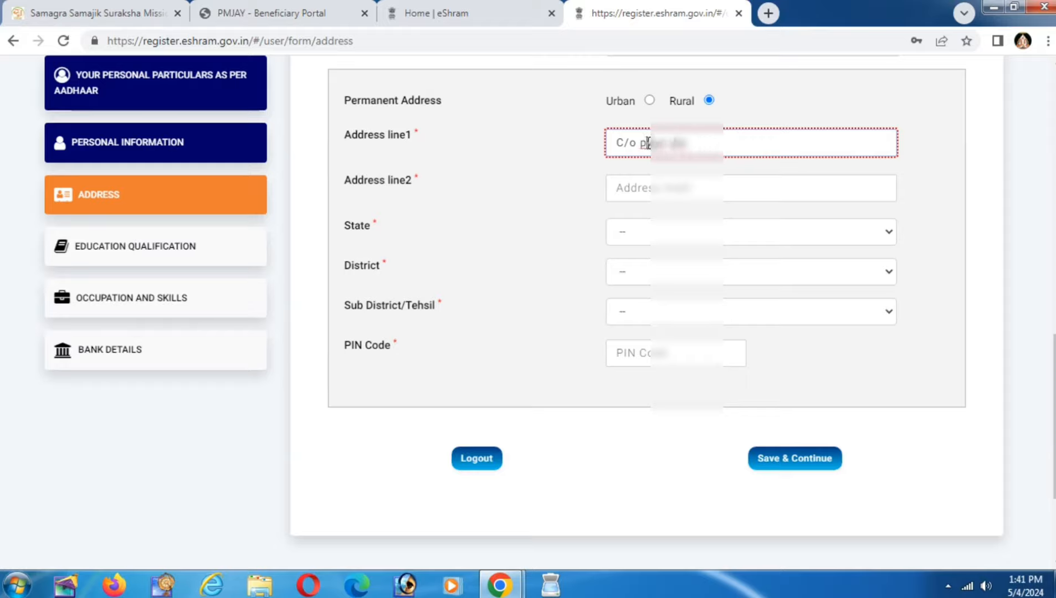
{"action": "type", "text": "arma"}
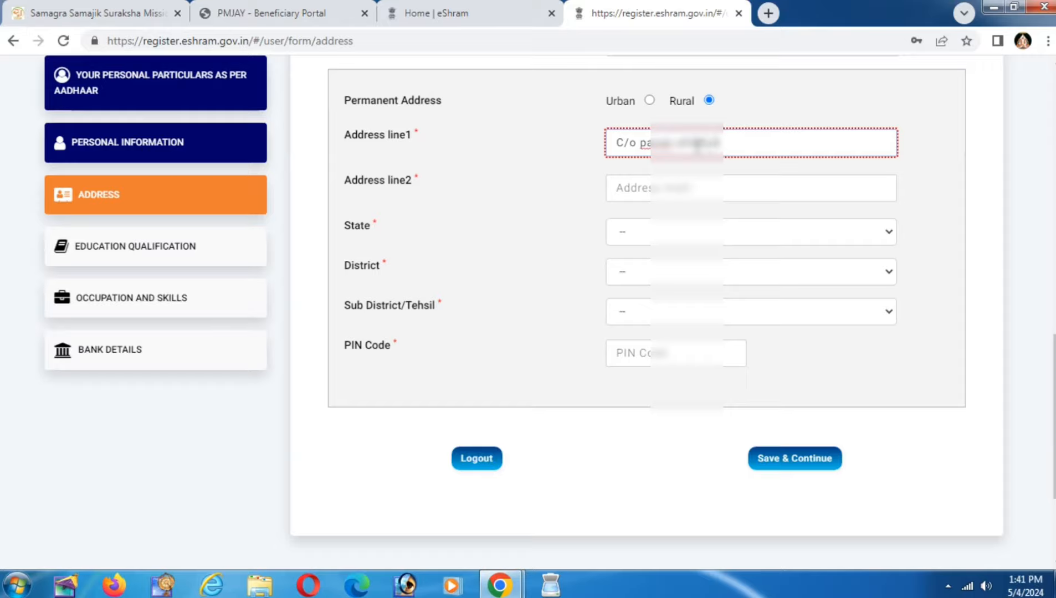
Enter the permanent address second line and return to its PIN Code field.
{"action": "left_click", "coordinate": [671, 194]}
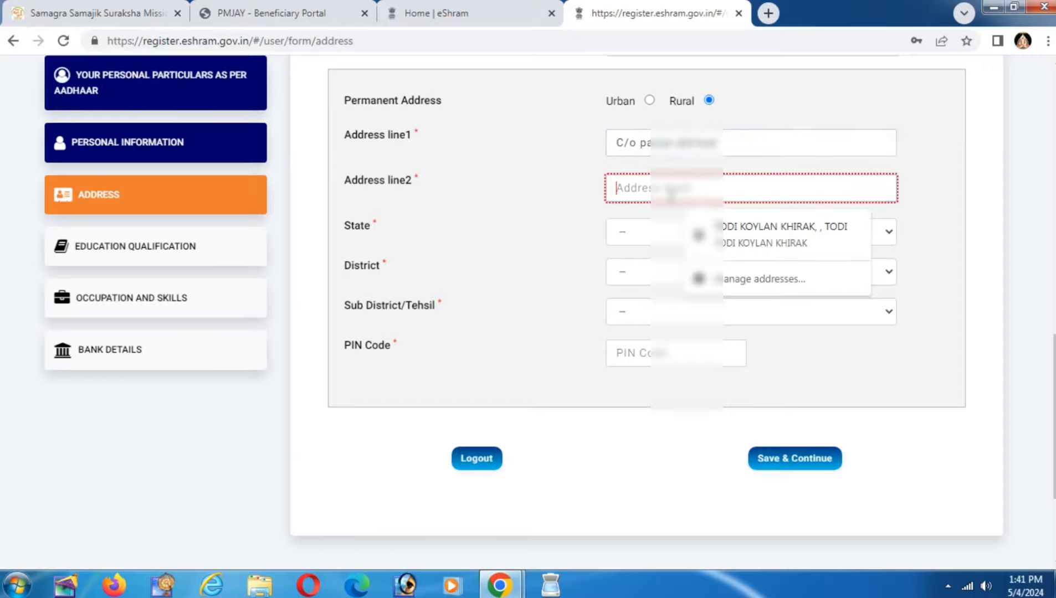
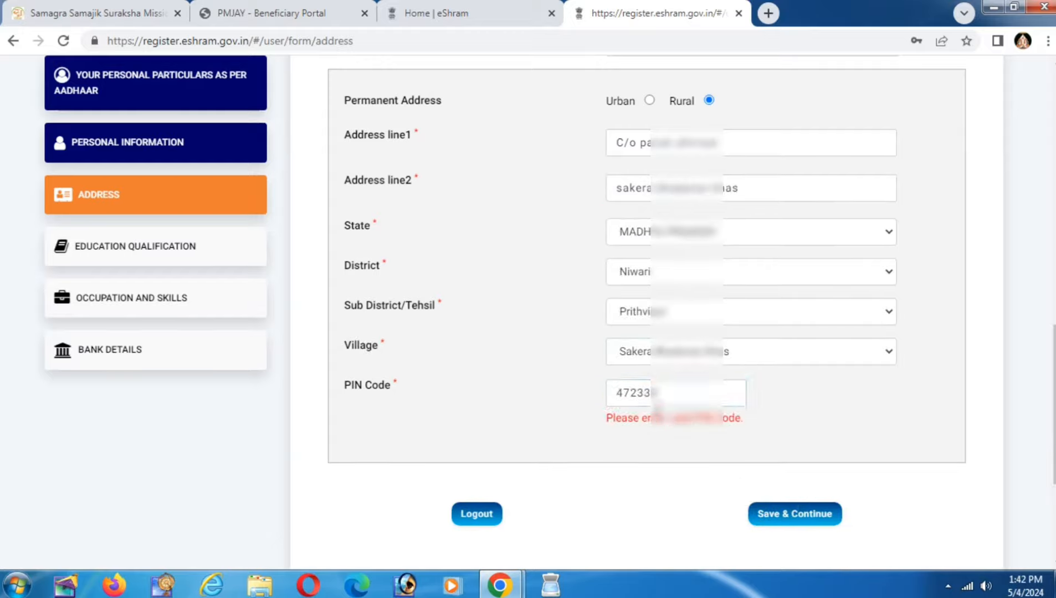
{"action": "left_click", "coordinate": [663, 395]}
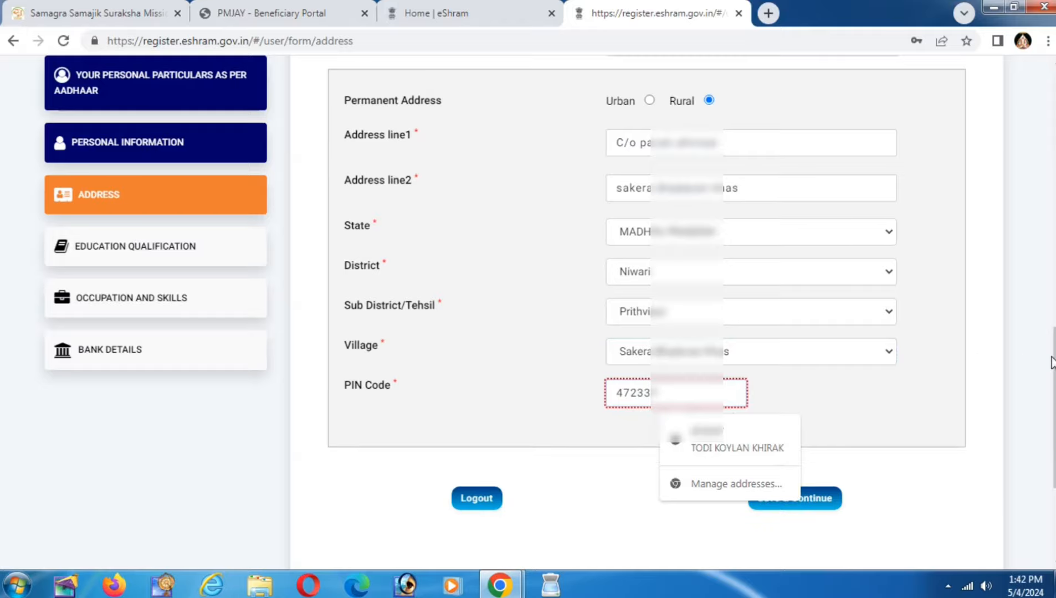
{"action": "left_click_drag", "start_coordinate": [1053, 363], "coordinate": [1053, 286]}
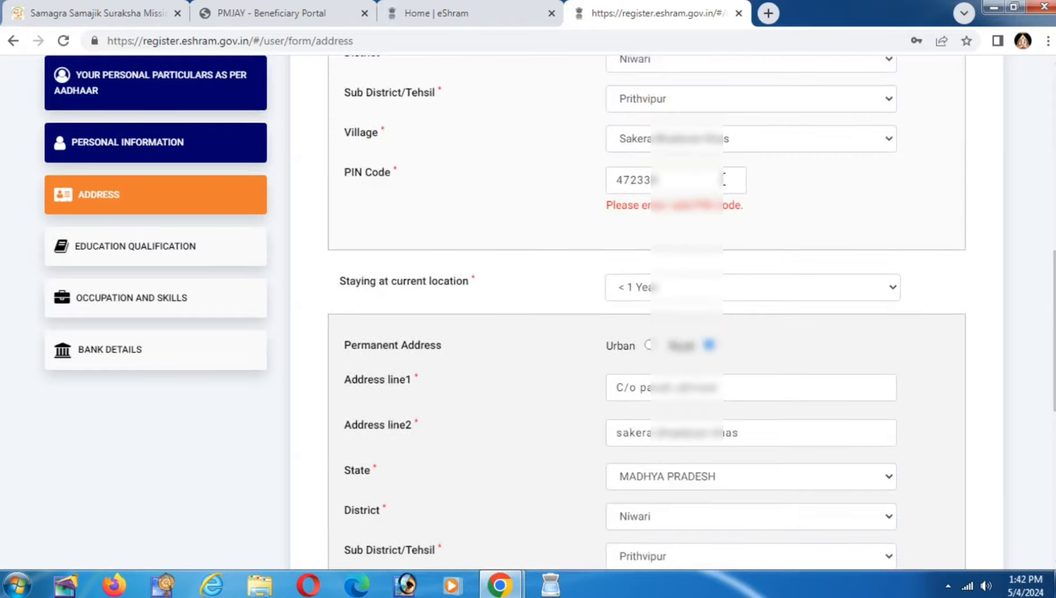
Save the address details with Save & Continue, accepting the 'MP Server not responding' warning.
{"action": "left_click", "coordinate": [695, 179]}
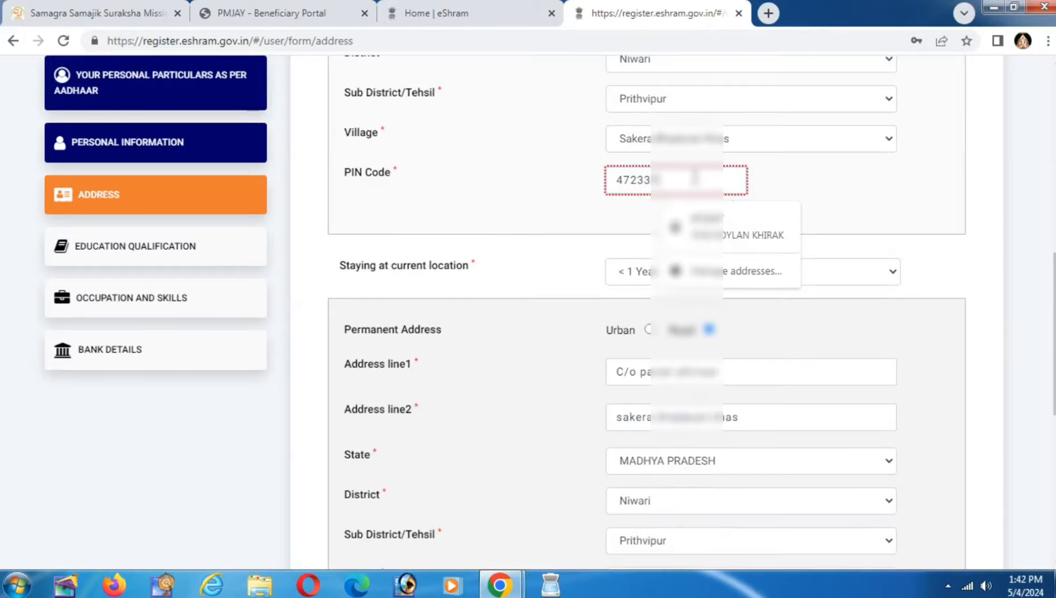
{"action": "left_click_drag", "start_coordinate": [1053, 332], "coordinate": [1053, 472]}
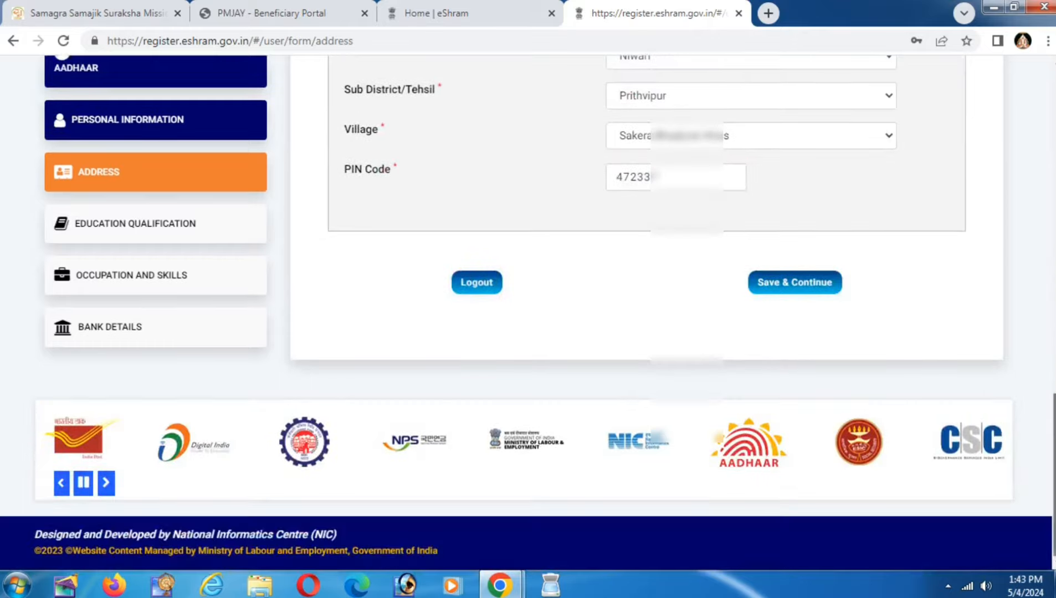
{"action": "left_click", "coordinate": [801, 286]}
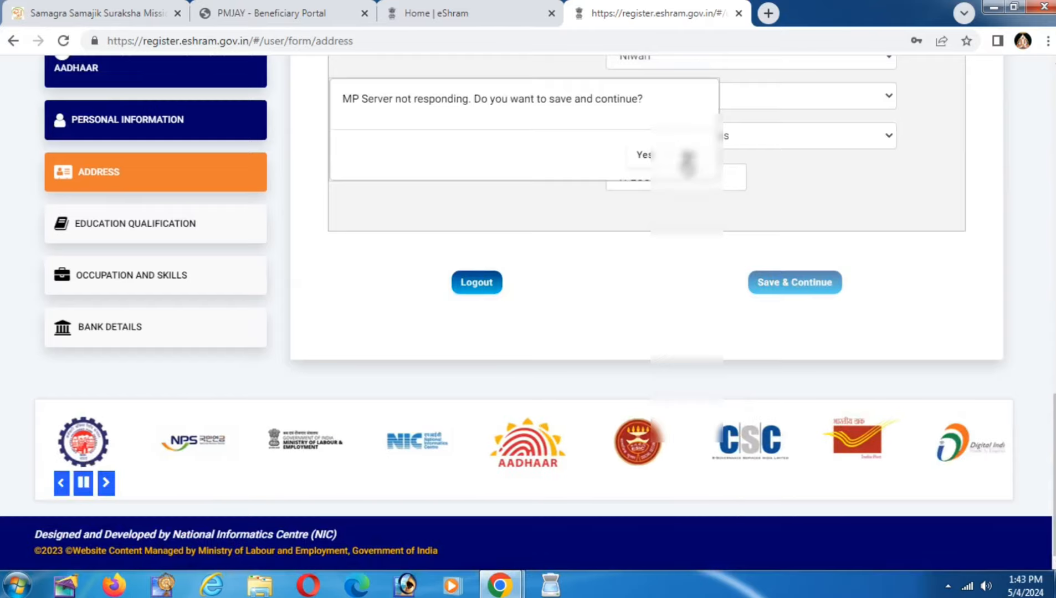
{"action": "left_click", "coordinate": [647, 160]}
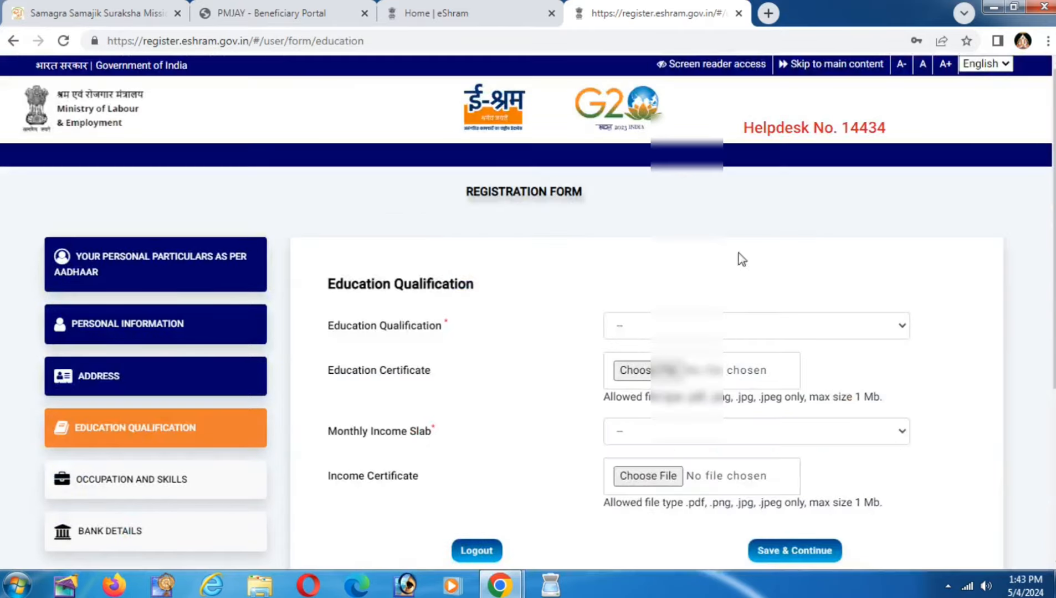
Choose Secondary qualification and 10000 & Below income slab, then Save & Continue.
{"action": "left_click", "coordinate": [726, 335]}
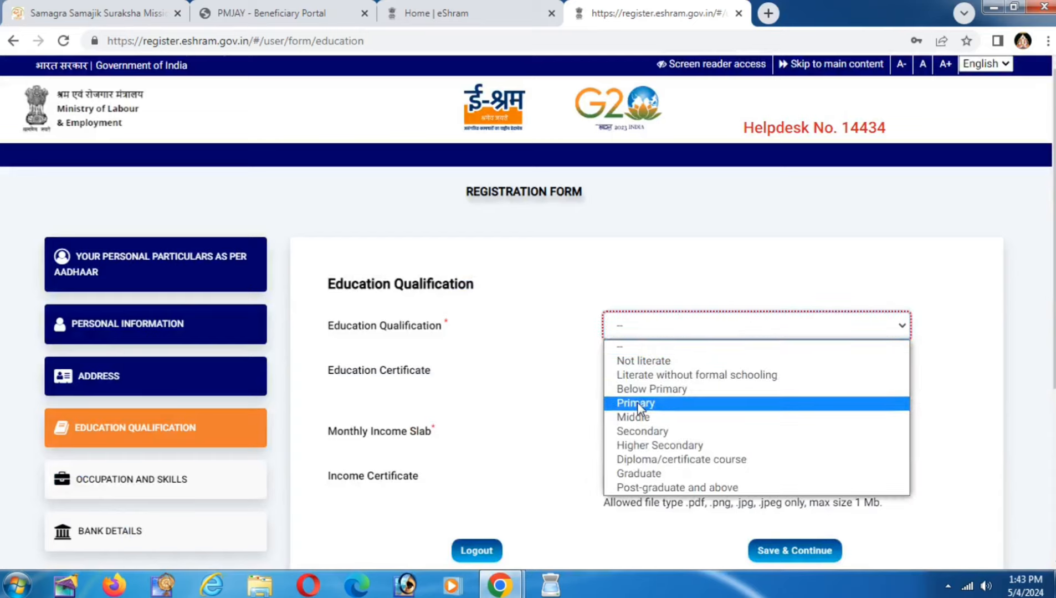
{"action": "left_click", "coordinate": [636, 432]}
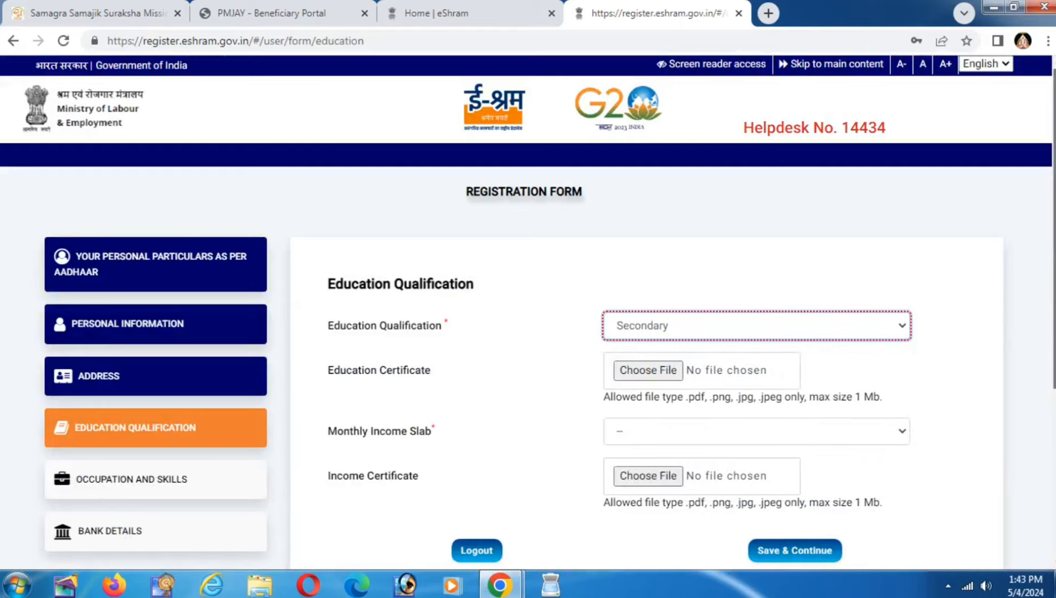
{"action": "scroll", "coordinate": [1051, 260], "scroll_direction": "down", "scroll_amount": 2}
{"action": "left_click", "coordinate": [786, 218]}
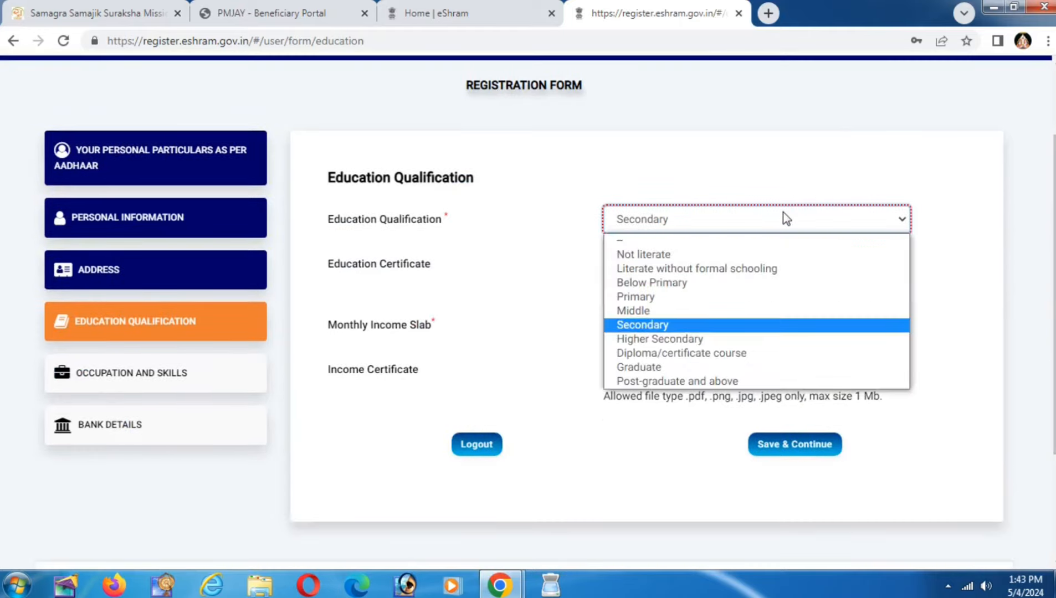
{"action": "left_click", "coordinate": [786, 219]}
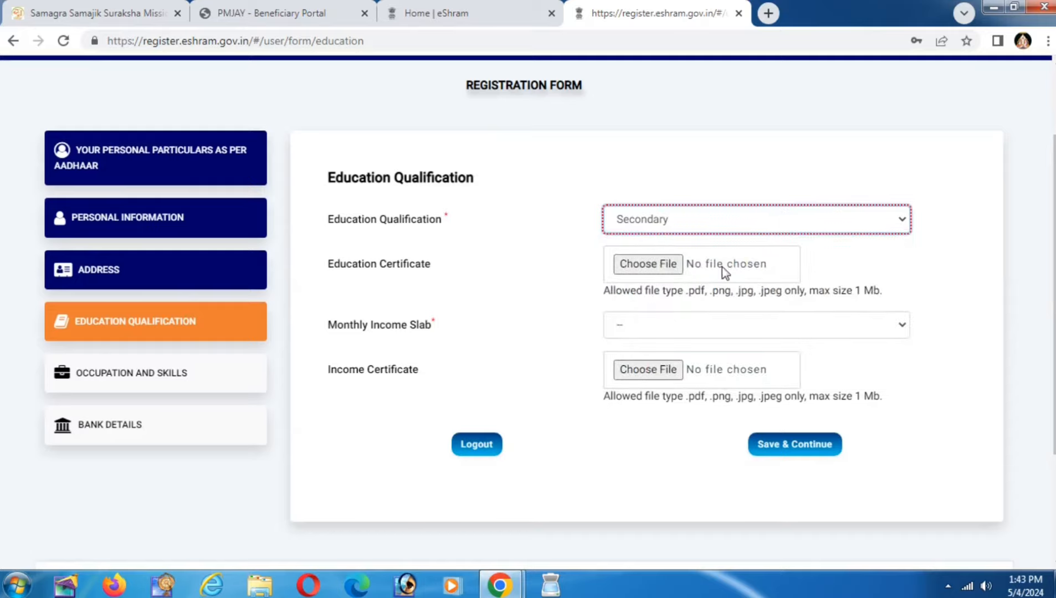
{"action": "left_click", "coordinate": [641, 324]}
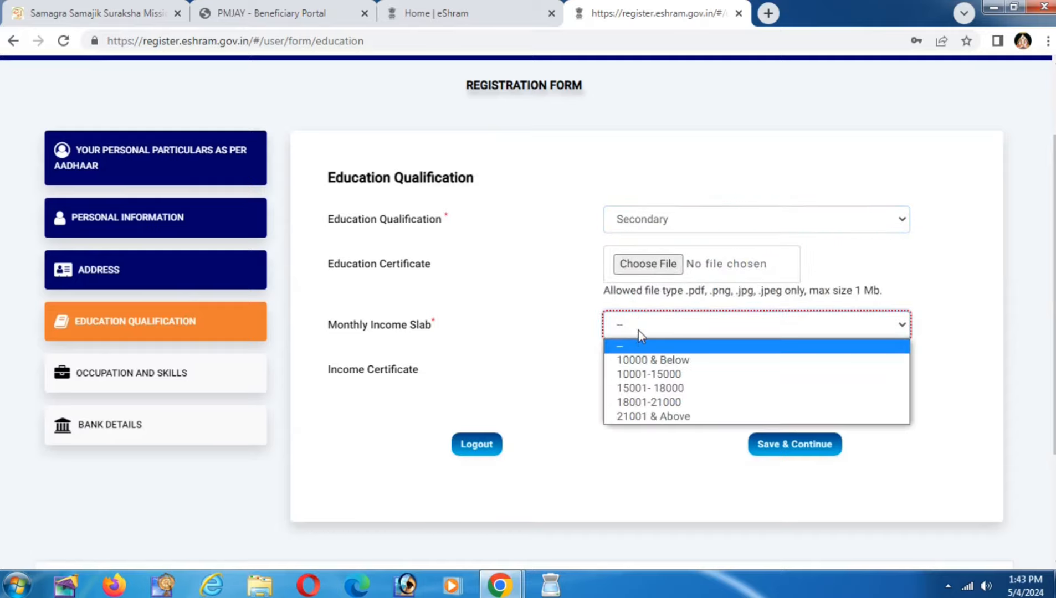
{"action": "left_click", "coordinate": [641, 361]}
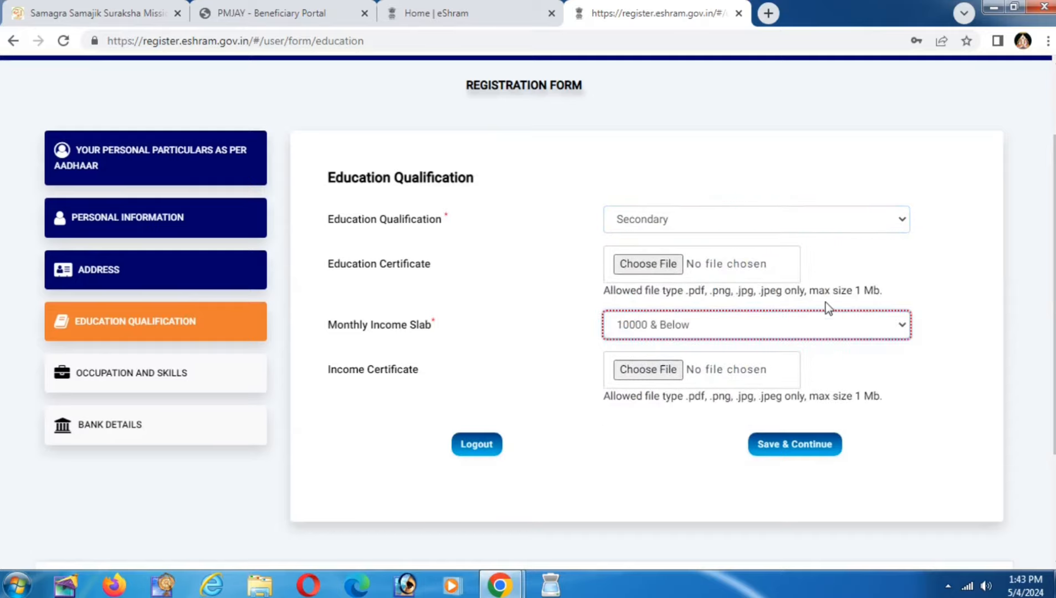
{"action": "scroll", "coordinate": [995, 235], "scroll_direction": "down", "scroll_amount": 1}
{"action": "scroll", "coordinate": [863, 342], "scroll_direction": "down", "scroll_amount": 1}
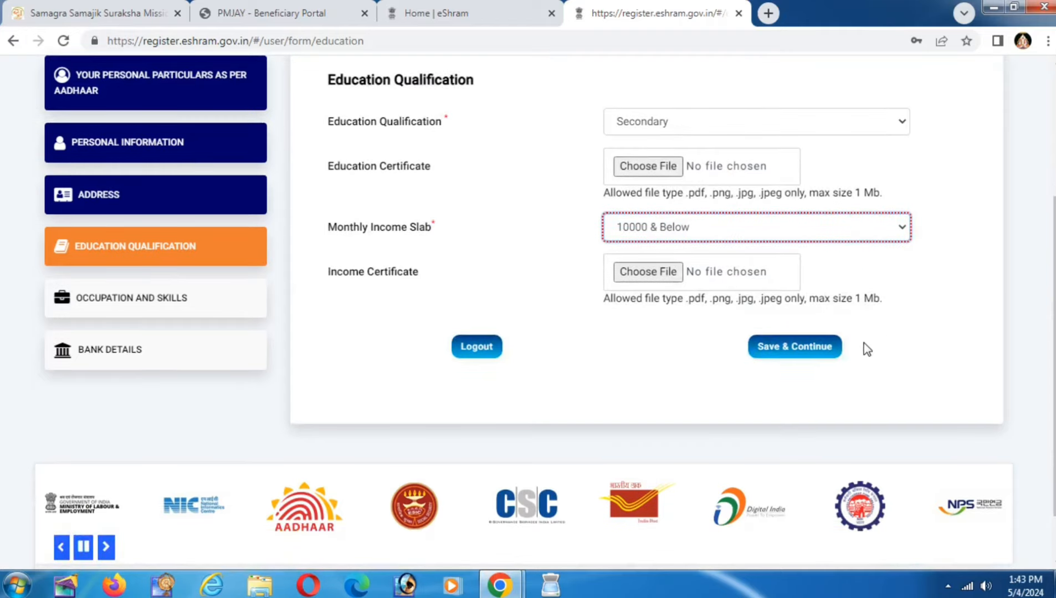
{"action": "left_click", "coordinate": [817, 354]}
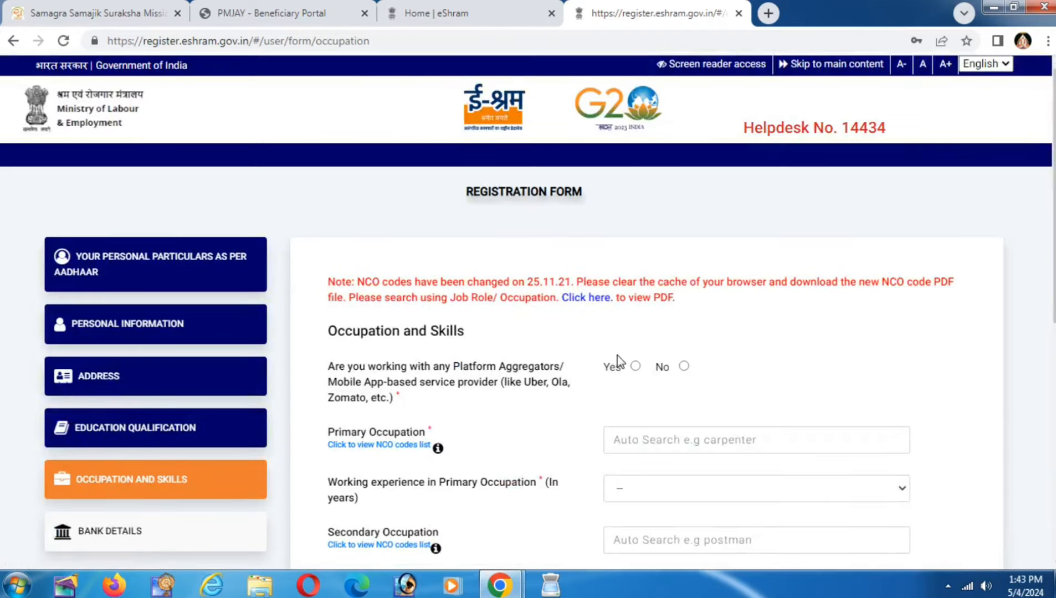
Answer No for platform aggregators and pick Labourer - Agricultural as primary occupation.
{"action": "left_click", "coordinate": [683, 366]}
{"action": "left_click_drag", "start_coordinate": [1052, 220], "coordinate": [1053, 313]}
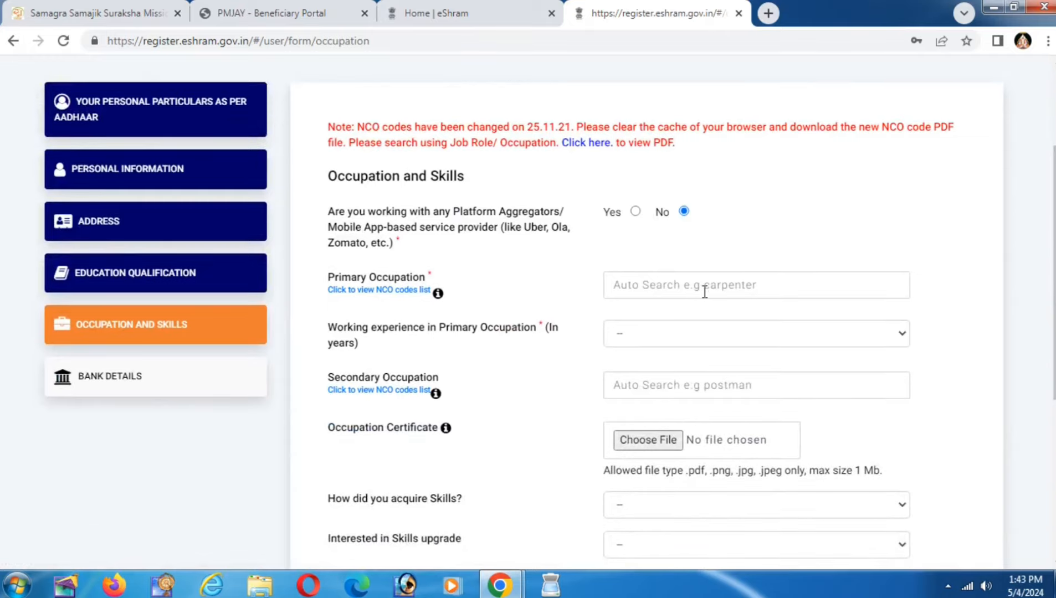
{"action": "left_click", "coordinate": [650, 283]}
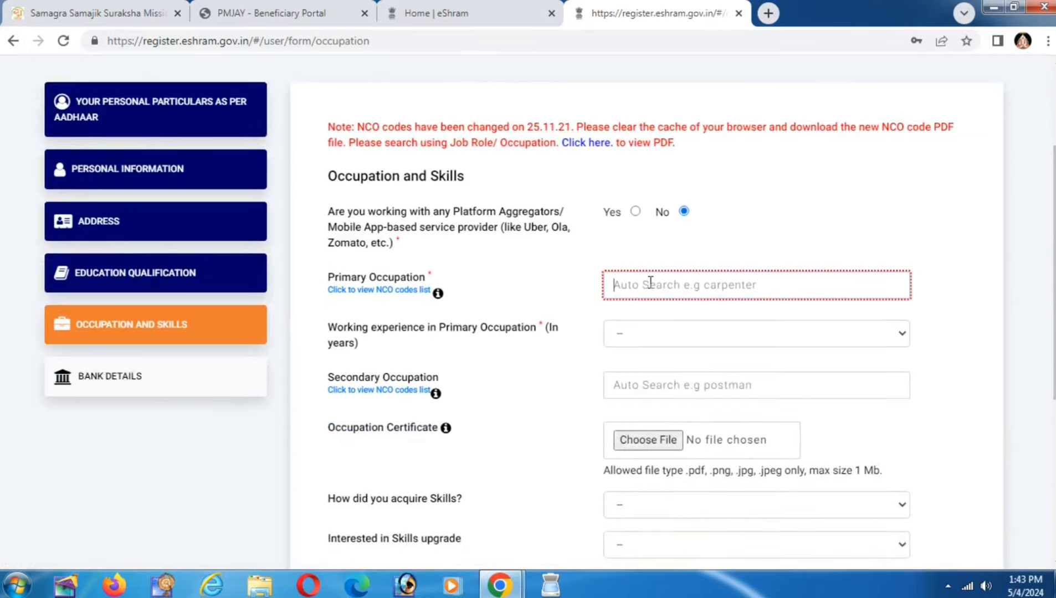
{"action": "type", "text": "lab"}
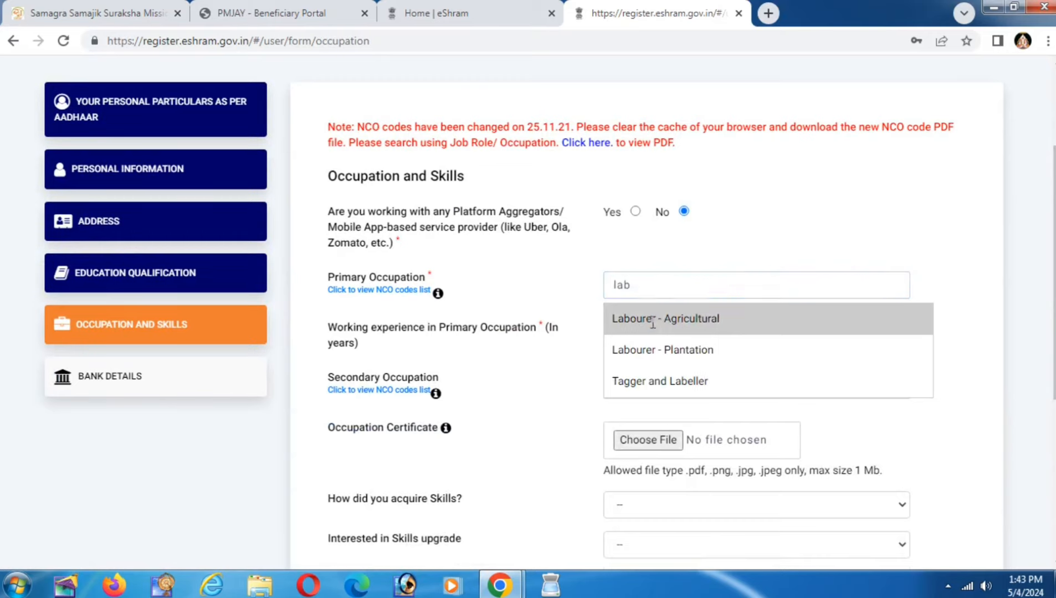
{"action": "left_click", "coordinate": [652, 323]}
Set experience to 2 years, choose 'Did not receive any vocational training', then Save & Continue.
{"action": "left_click", "coordinate": [648, 389]}
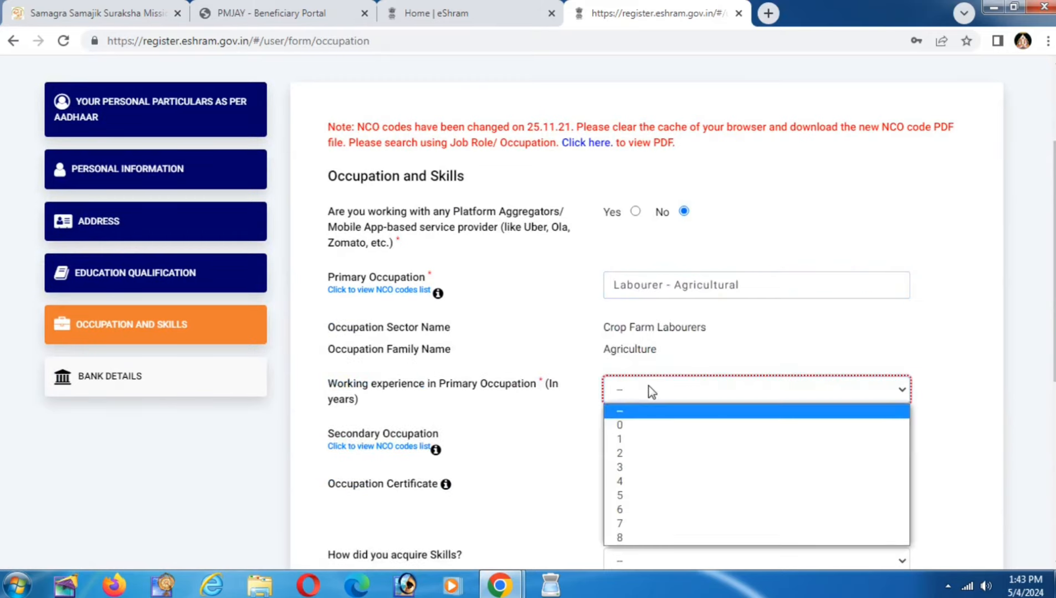
{"action": "left_click", "coordinate": [620, 453]}
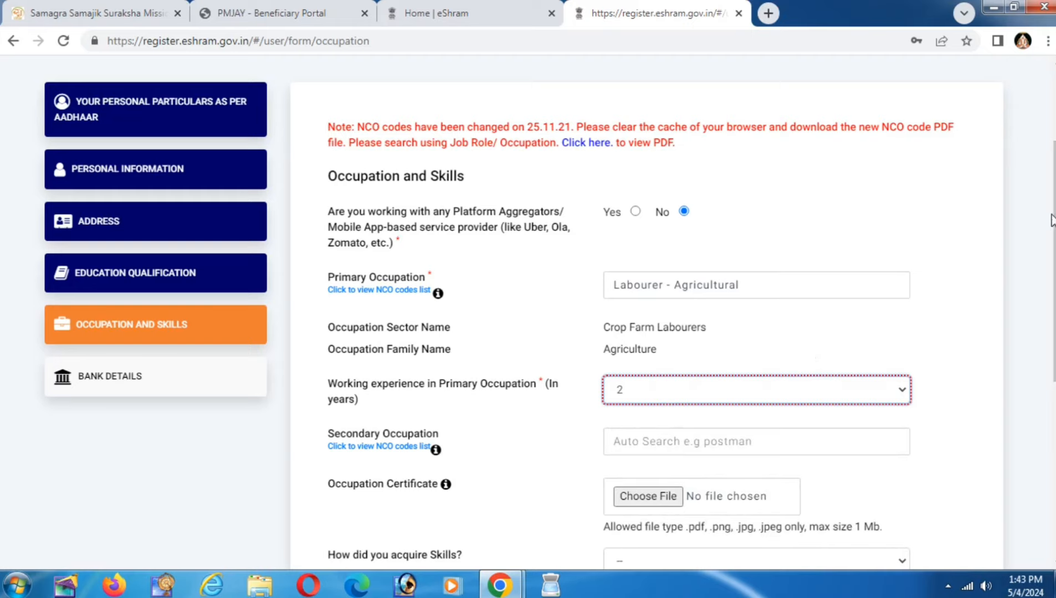
{"action": "scroll", "coordinate": [807, 355], "scroll_direction": "down", "scroll_amount": 2}
{"action": "scroll", "coordinate": [742, 343], "scroll_direction": "down", "scroll_amount": 1}
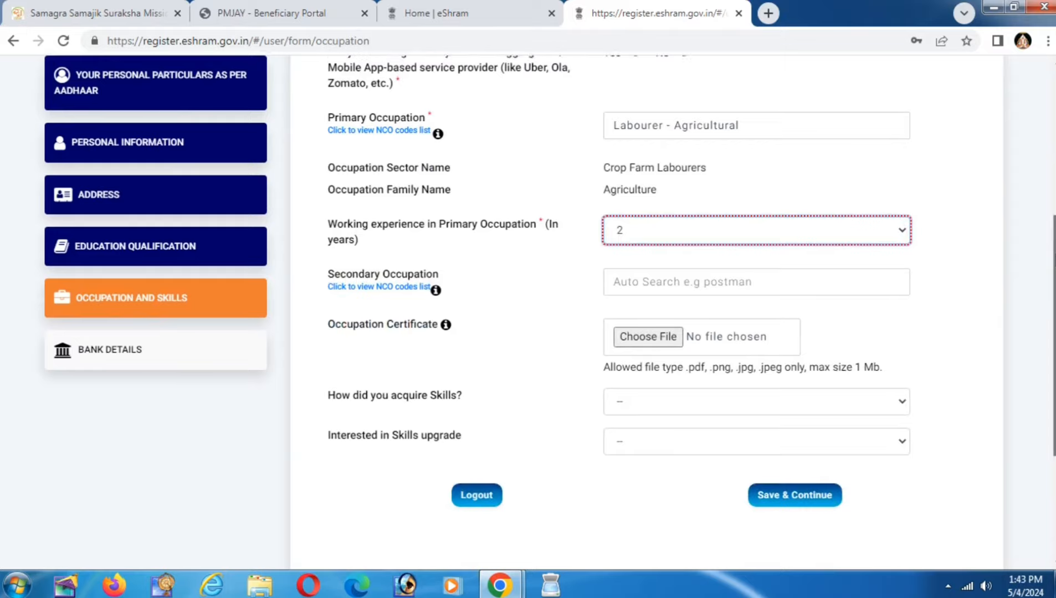
{"action": "scroll", "coordinate": [585, 378], "scroll_direction": "down", "scroll_amount": 1}
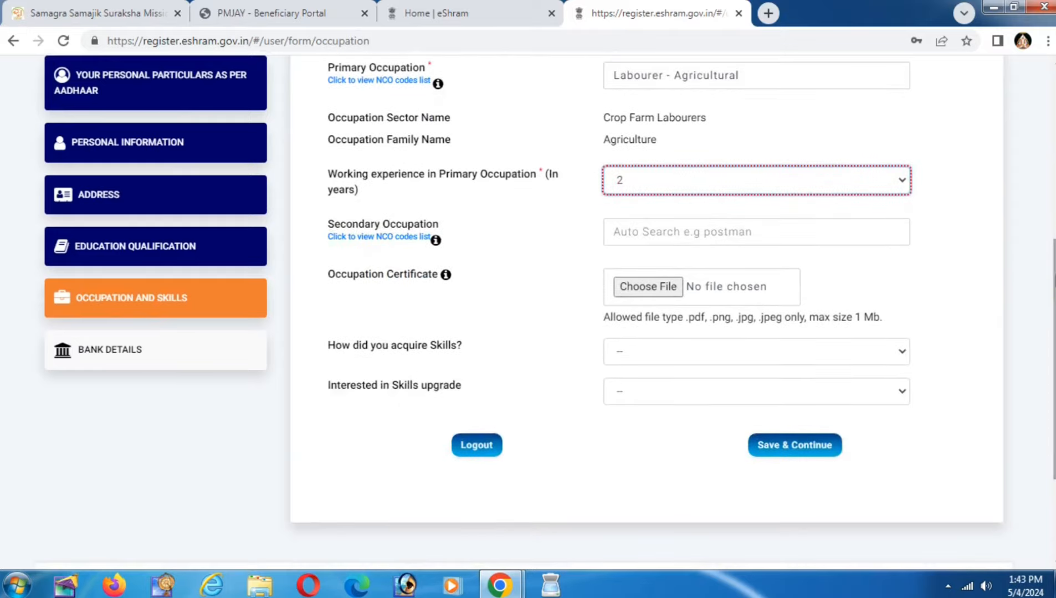
{"action": "left_click", "coordinate": [647, 346]}
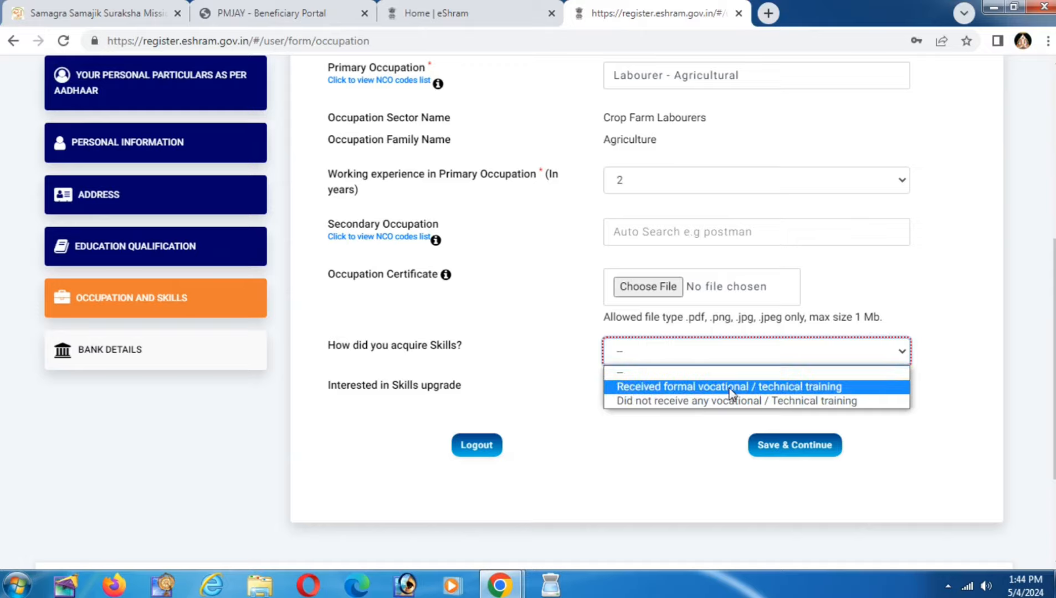
{"action": "left_click", "coordinate": [667, 401]}
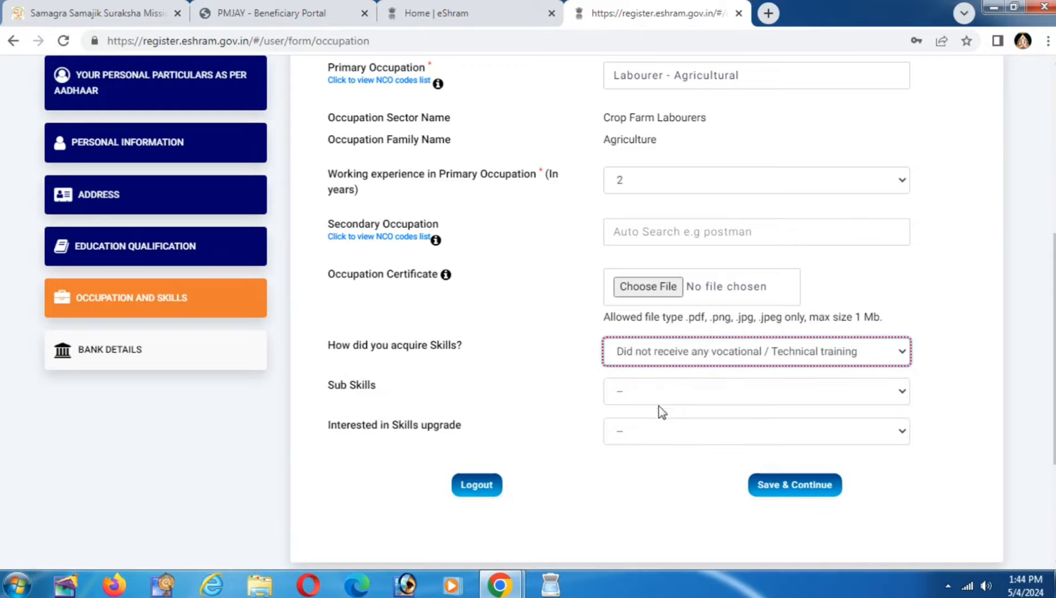
{"action": "left_click", "coordinate": [778, 488]}
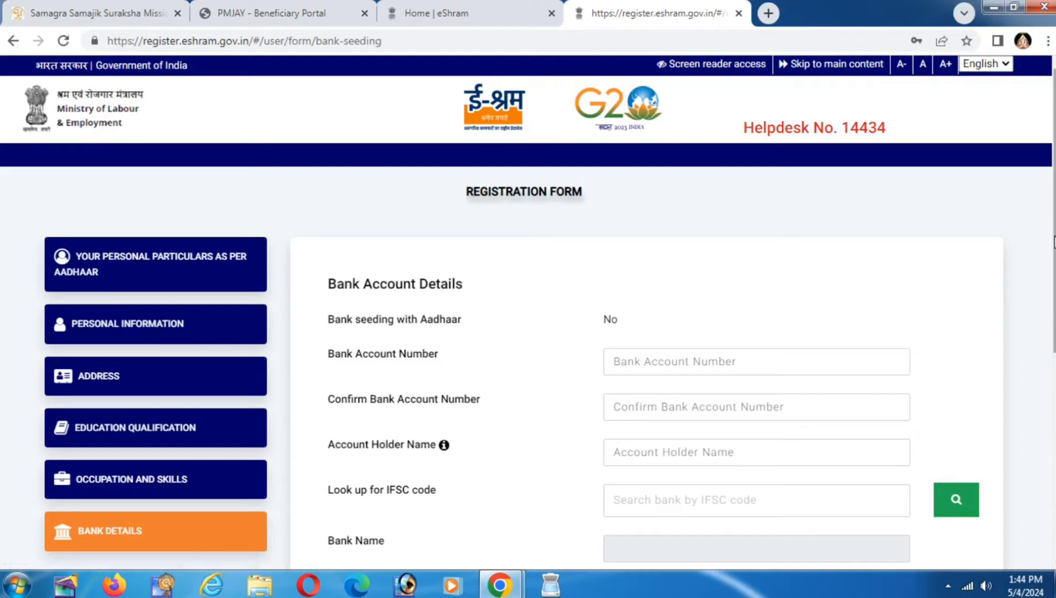
Replace the autofilled account number, enter the confirmation account number, and save the bank details.
{"action": "left_click_drag", "start_coordinate": [1054, 243], "coordinate": [1053, 334]}
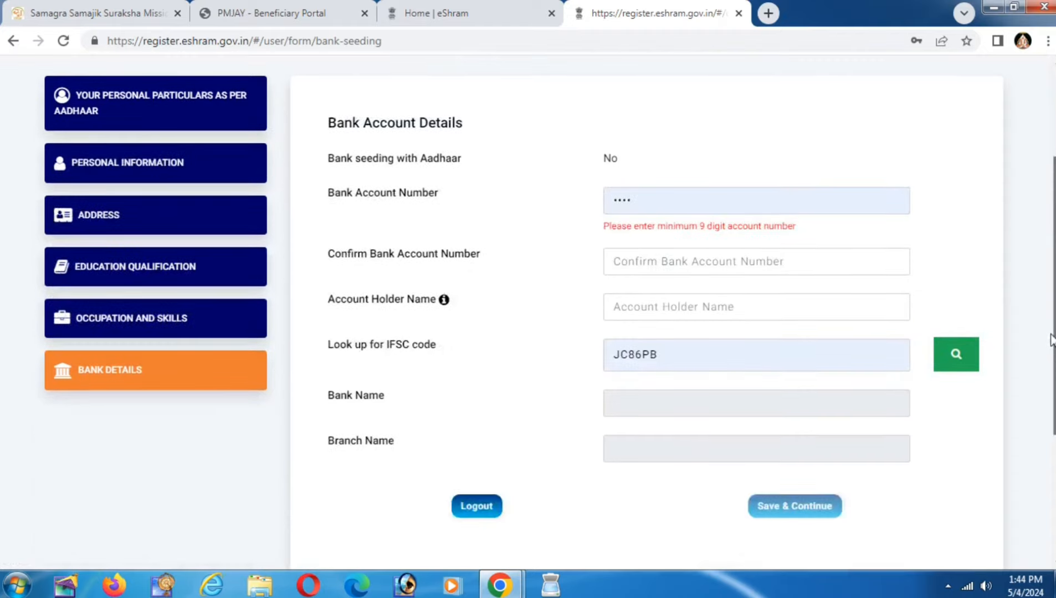
{"action": "left_click", "coordinate": [704, 203]}
{"action": "key", "text": "BackSpace"}
{"action": "key", "text": "BackSpace"}
{"action": "key", "text": "BackSpace"}
{"action": "key", "text": "BackSpace"}
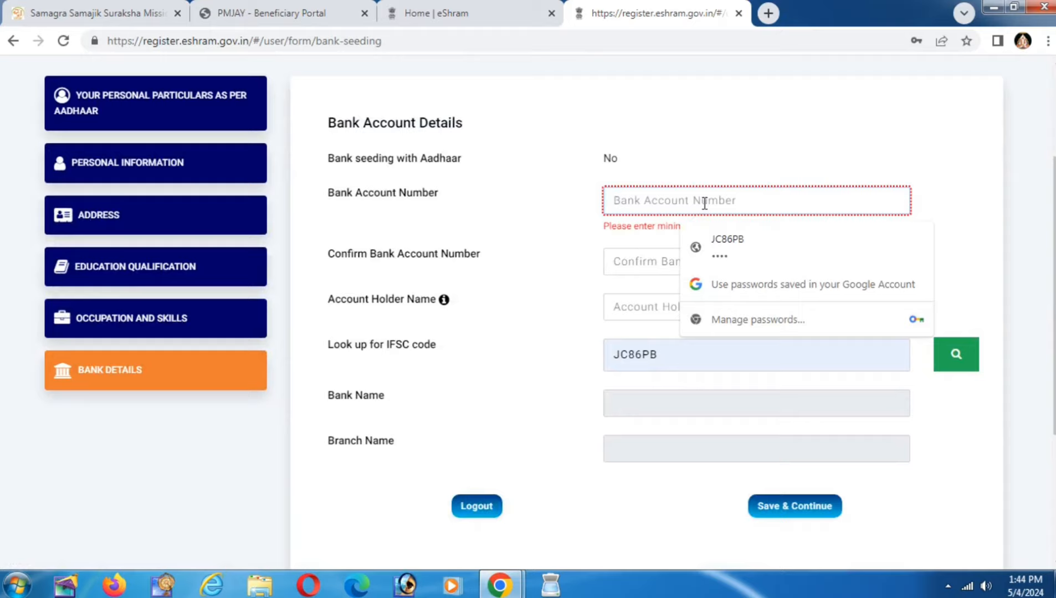
{"action": "type", "text": "11"}
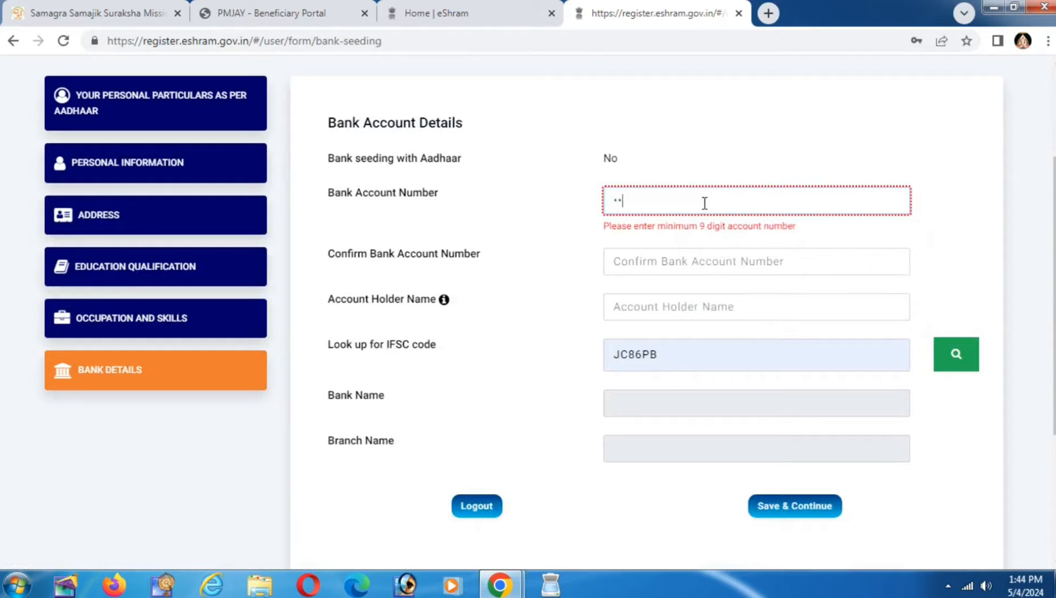
{"action": "type", "text": "111"}
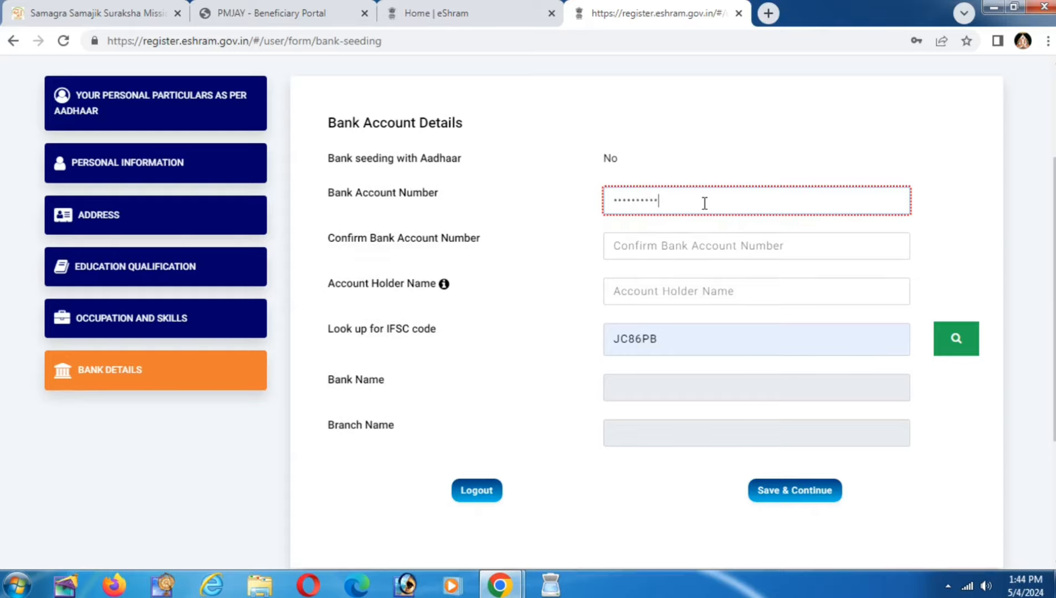
{"action": "left_click", "coordinate": [692, 244]}
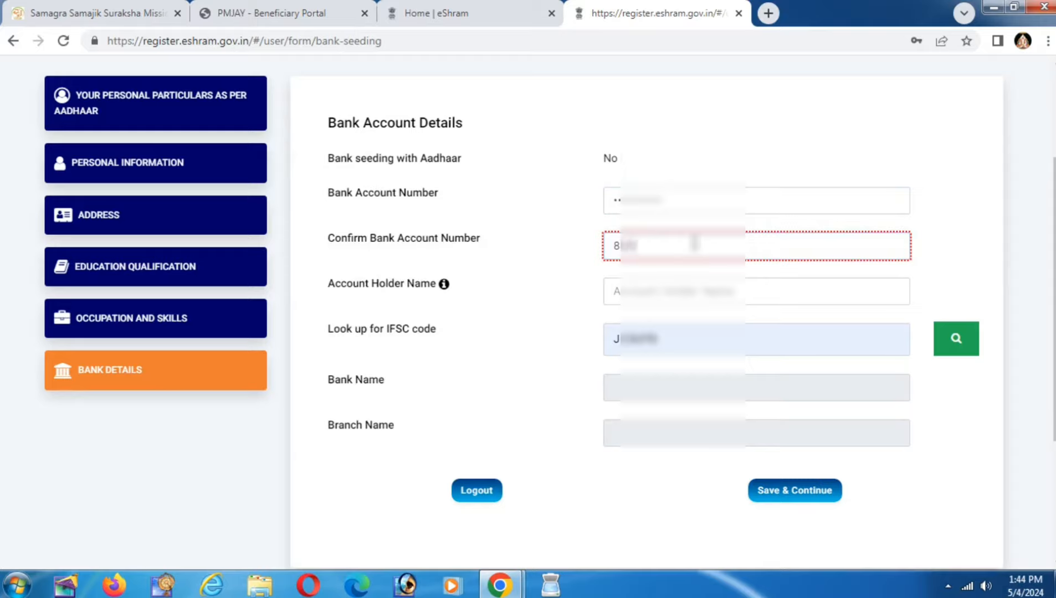
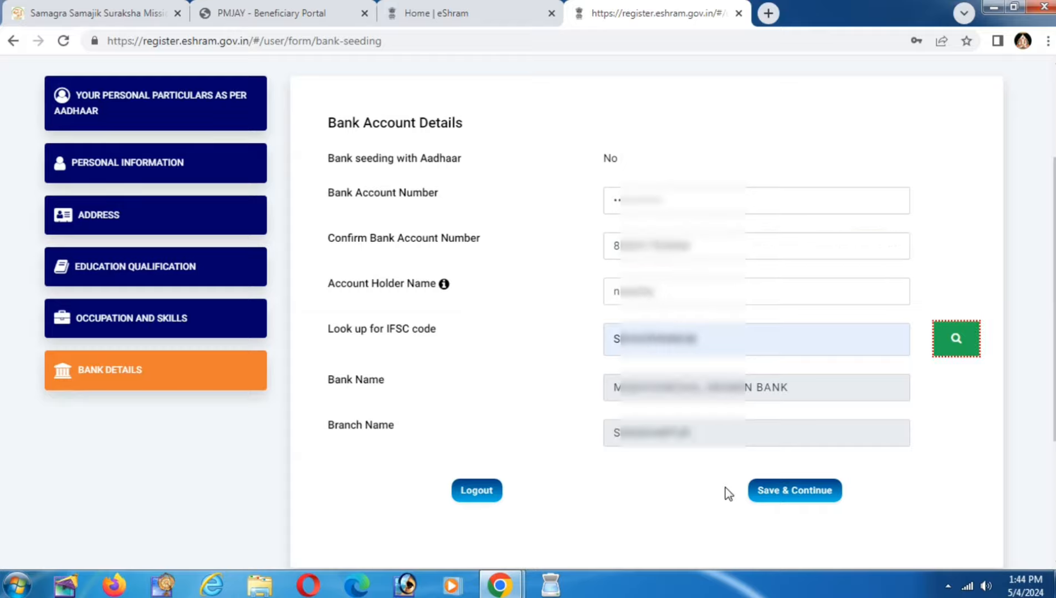
{"action": "left_click", "coordinate": [767, 497]}
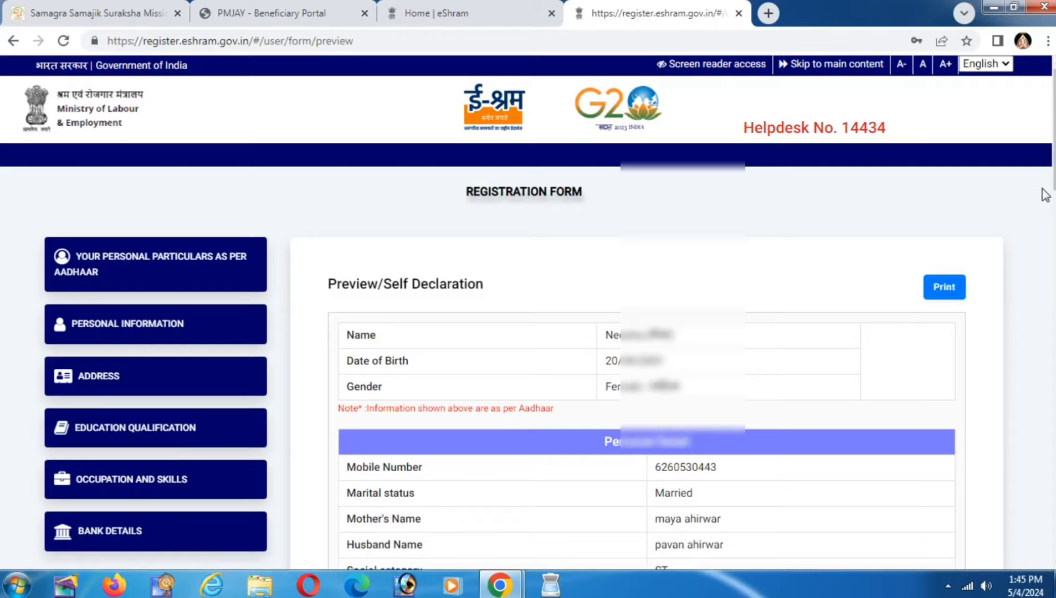
Scroll through the preview and tick the 'I undertake that…' self-declaration checkbox.
{"action": "left_click_drag", "start_coordinate": [1053, 164], "coordinate": [1041, 523]}
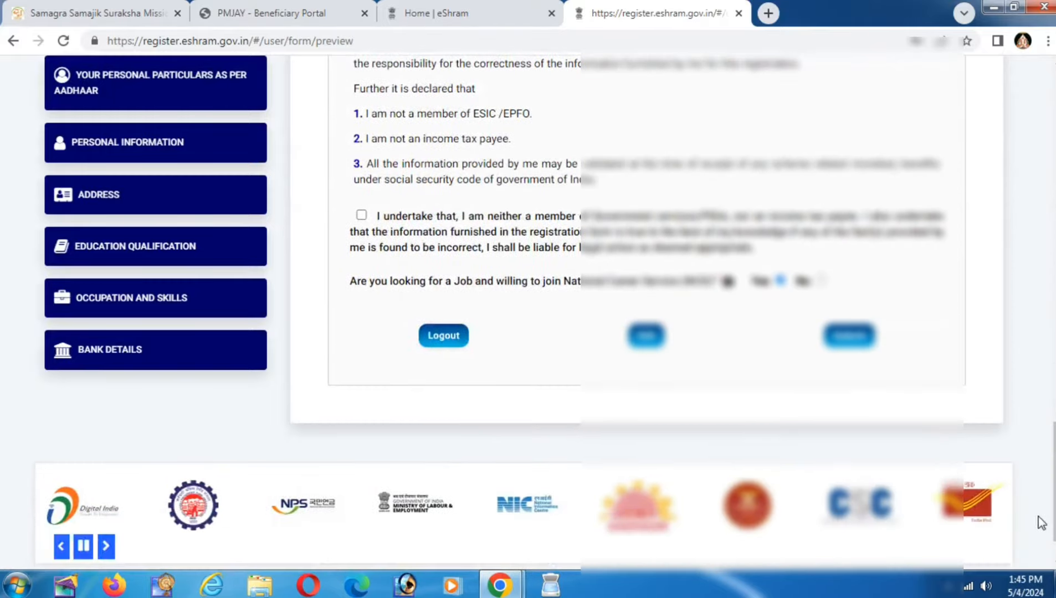
{"action": "left_click", "coordinate": [361, 216]}
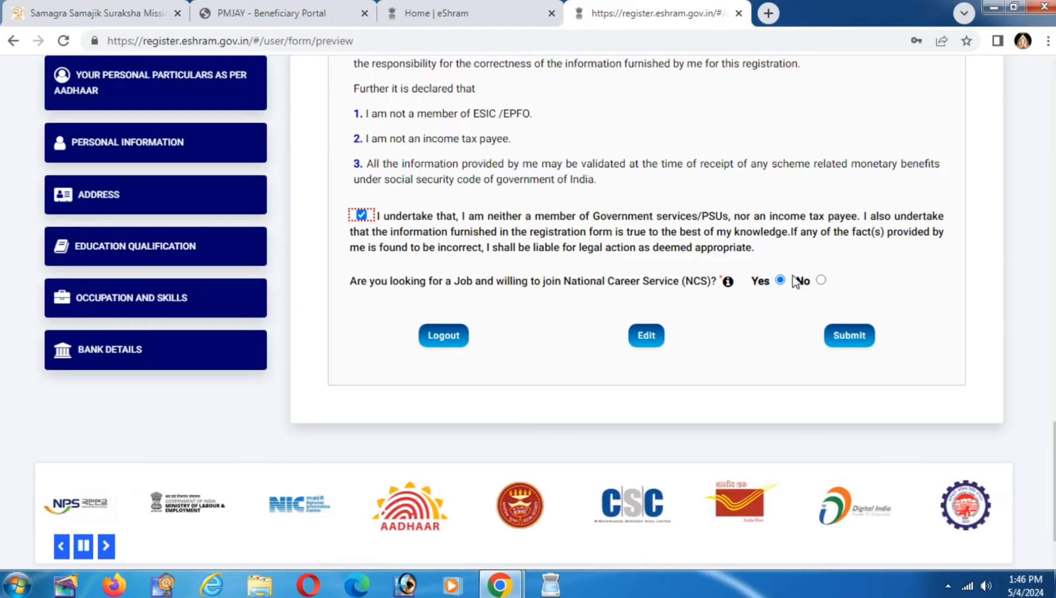
Choose No for the National Career Service job question and submit the registration.
{"action": "left_click", "coordinate": [821, 281]}
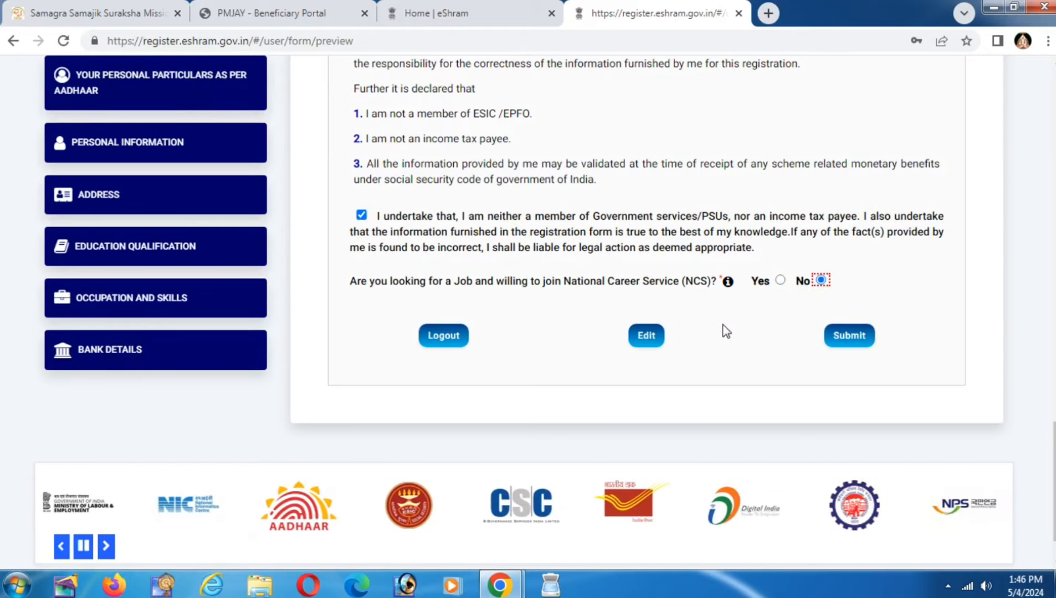
{"action": "left_click", "coordinate": [841, 346]}
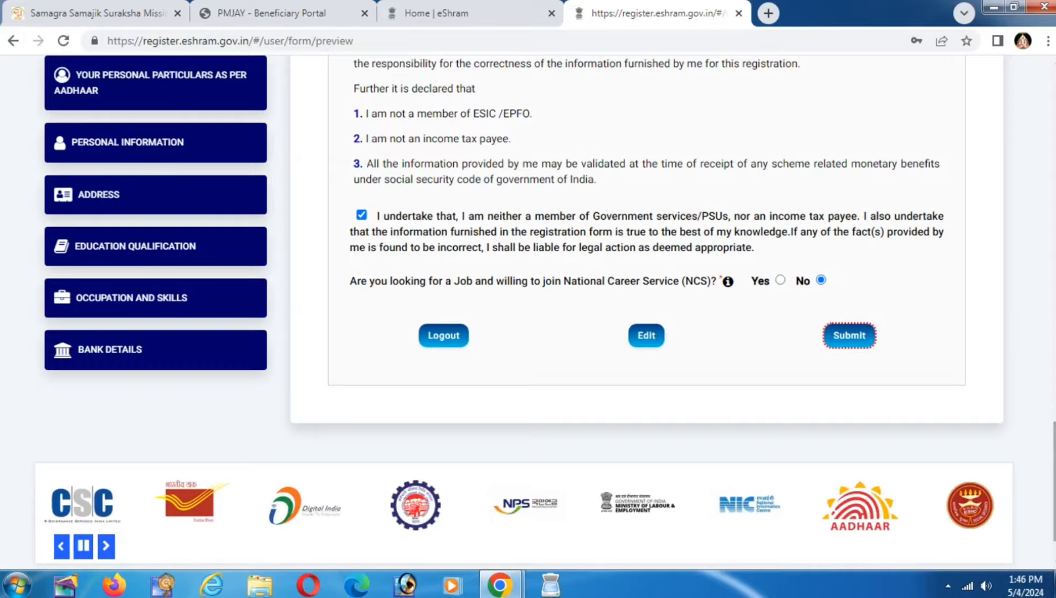
{"action": "mouse_move", "coordinate": [1054, 426]}
{"action": "left_mouse_down"}
{"action": "mouse_move", "coordinate": [1054, 102]}
{"action": "mouse_move", "coordinate": [1054, 442]}
{"action": "left_mouse_up"}
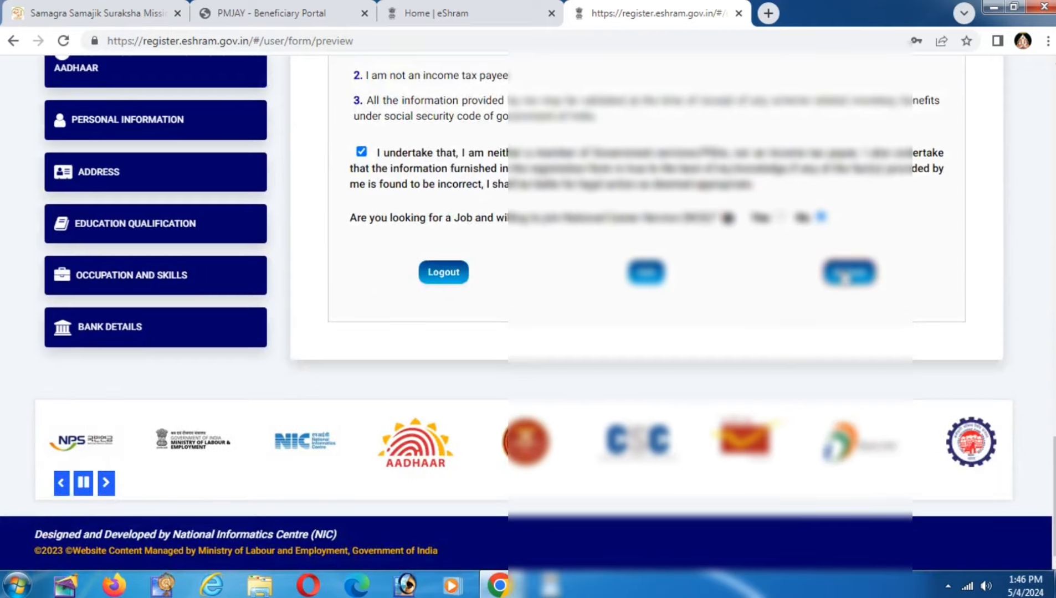
{"action": "left_click", "coordinate": [848, 272]}
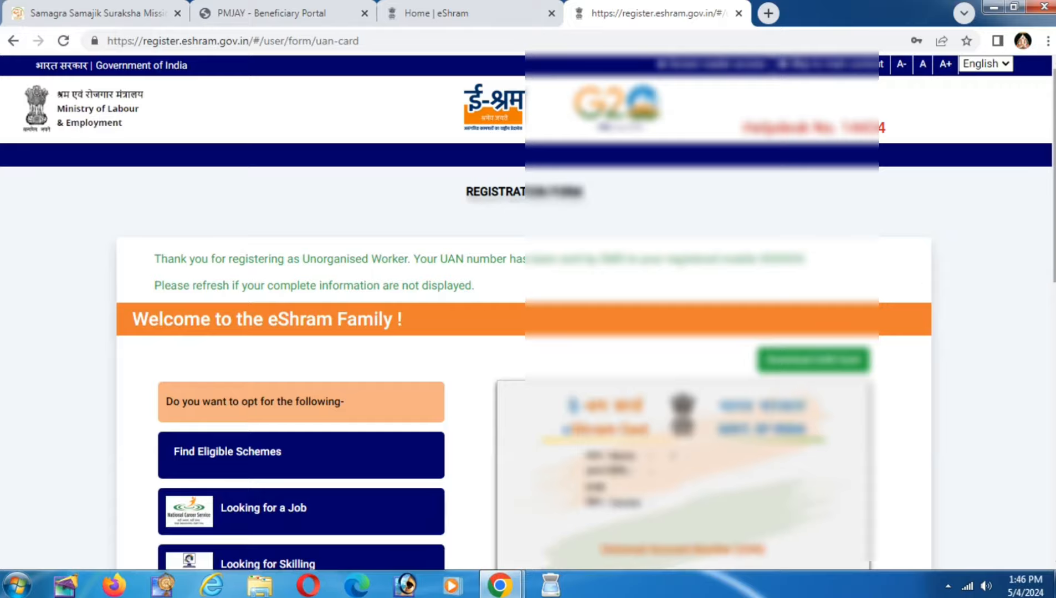
Review the generated e-Shram card, dismiss the Windows colour-scheme prompt, and download the UAN card.
{"action": "scroll", "coordinate": [919, 283], "scroll_direction": "down", "scroll_amount": 2}
{"action": "scroll", "coordinate": [526, 310], "scroll_direction": "down", "scroll_amount": 3}
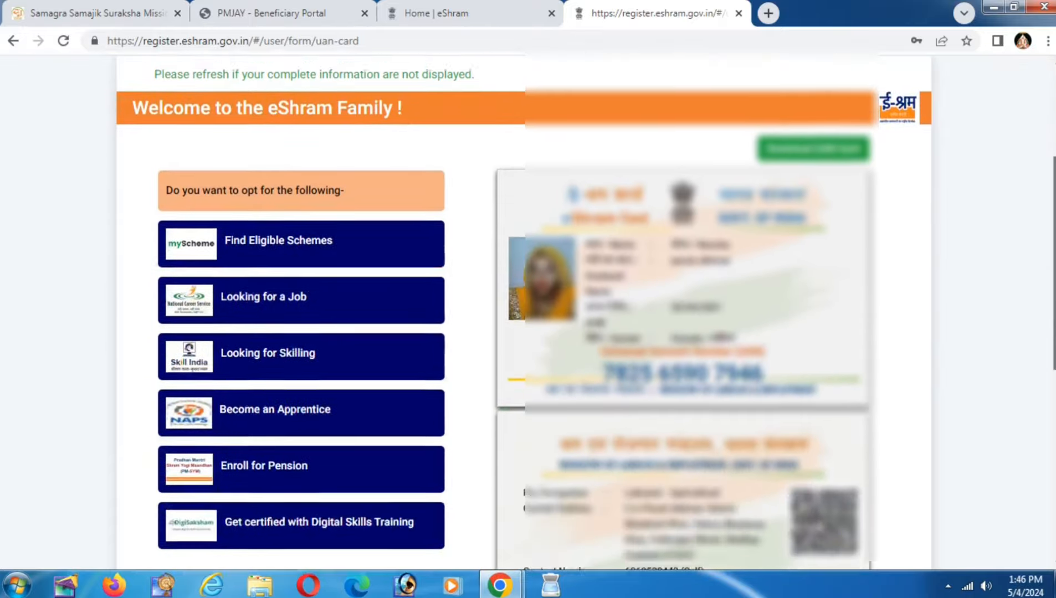
{"action": "scroll", "coordinate": [526, 311], "scroll_direction": "down", "scroll_amount": 2}
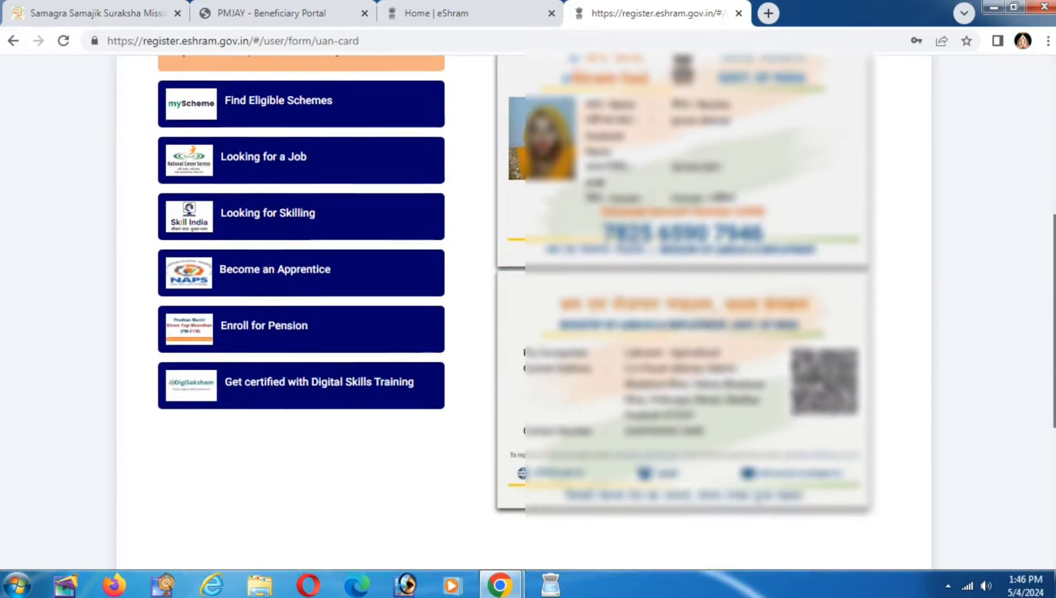
{"action": "scroll", "coordinate": [526, 310], "scroll_direction": "up", "scroll_amount": 2}
{"action": "scroll", "coordinate": [526, 311], "scroll_direction": "down", "scroll_amount": 1}
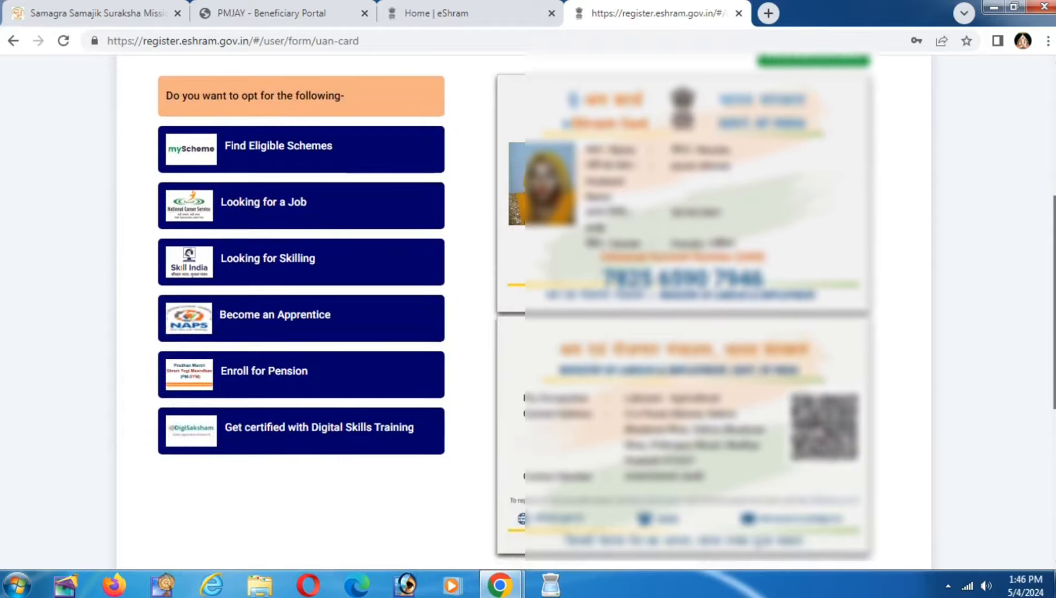
{"action": "scroll", "coordinate": [526, 310], "scroll_direction": "up", "scroll_amount": 1}
{"action": "scroll", "coordinate": [526, 310], "scroll_direction": "down", "scroll_amount": 1}
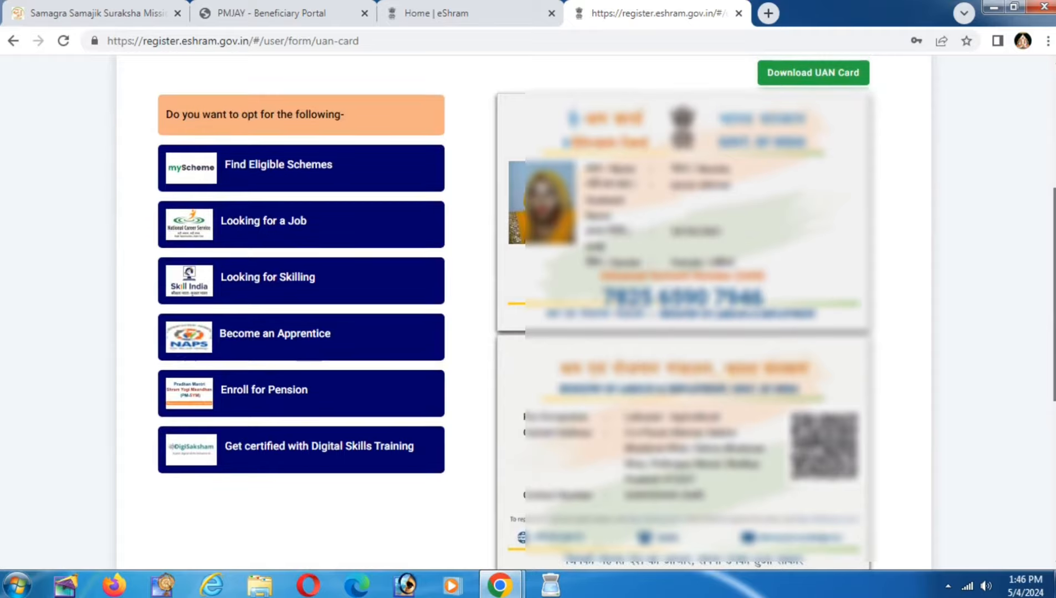
{"action": "scroll", "coordinate": [526, 310], "scroll_direction": "up", "scroll_amount": 1}
{"action": "scroll", "coordinate": [526, 310], "scroll_direction": "up", "scroll_amount": 1}
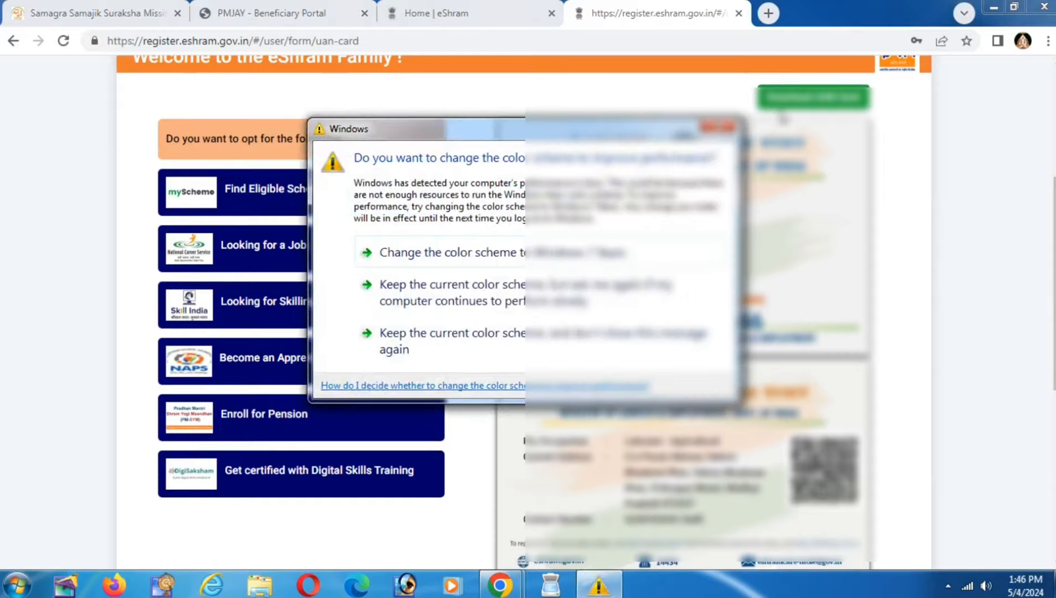
{"action": "left_click", "coordinate": [725, 128]}
{"action": "left_click", "coordinate": [810, 102]}
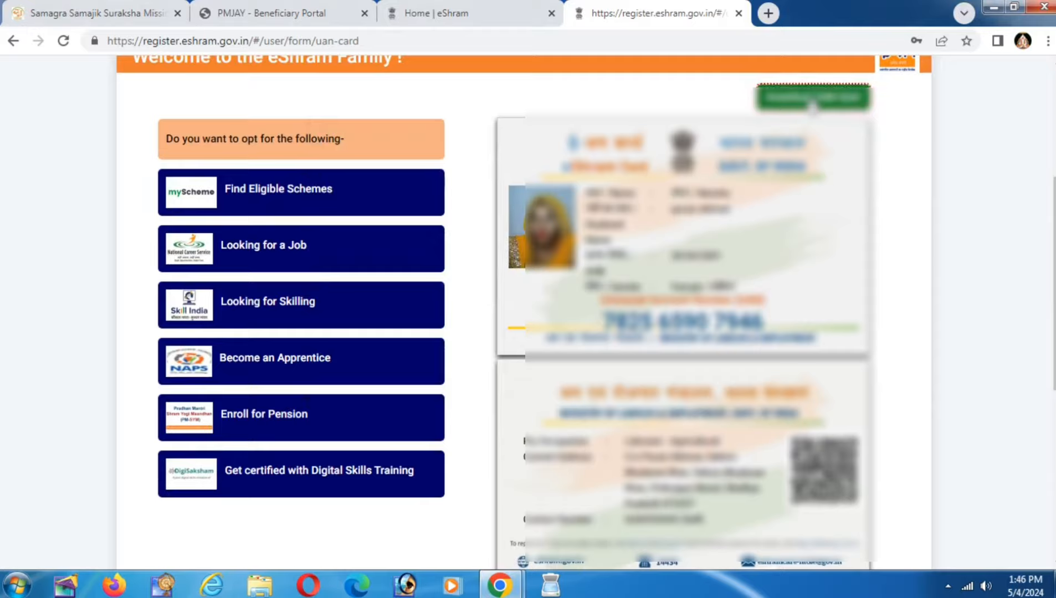